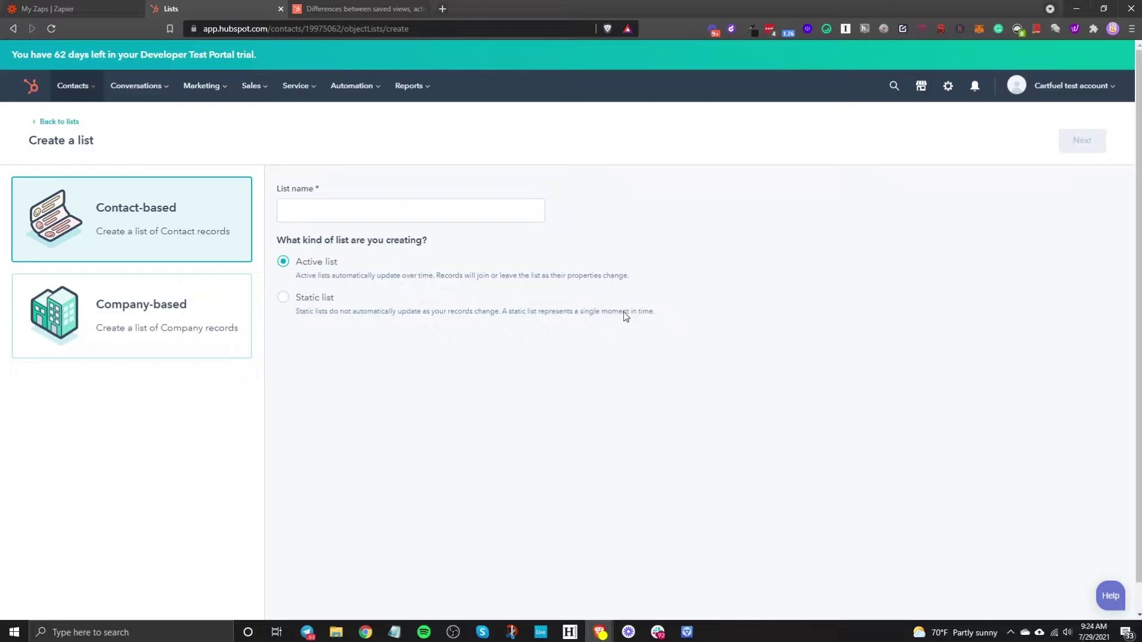
- Compare the company-based and contact-based list options, and consult the HubSpot article section on active and static lists
{"action": "left_click", "coordinate": [200, 321]}
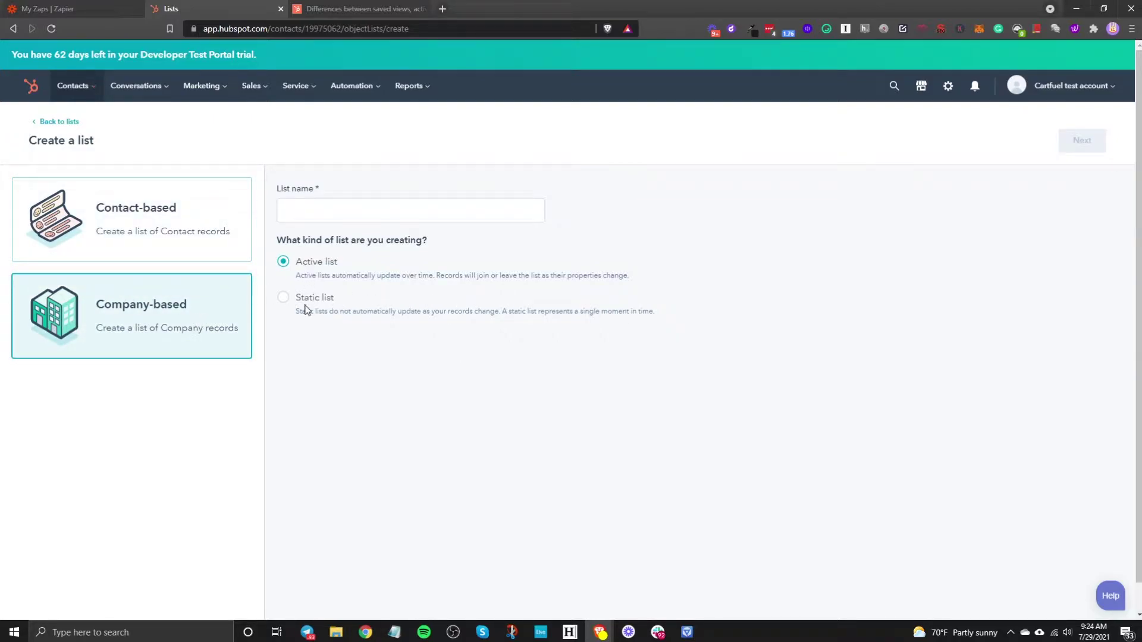
{"action": "left_click", "coordinate": [125, 248]}
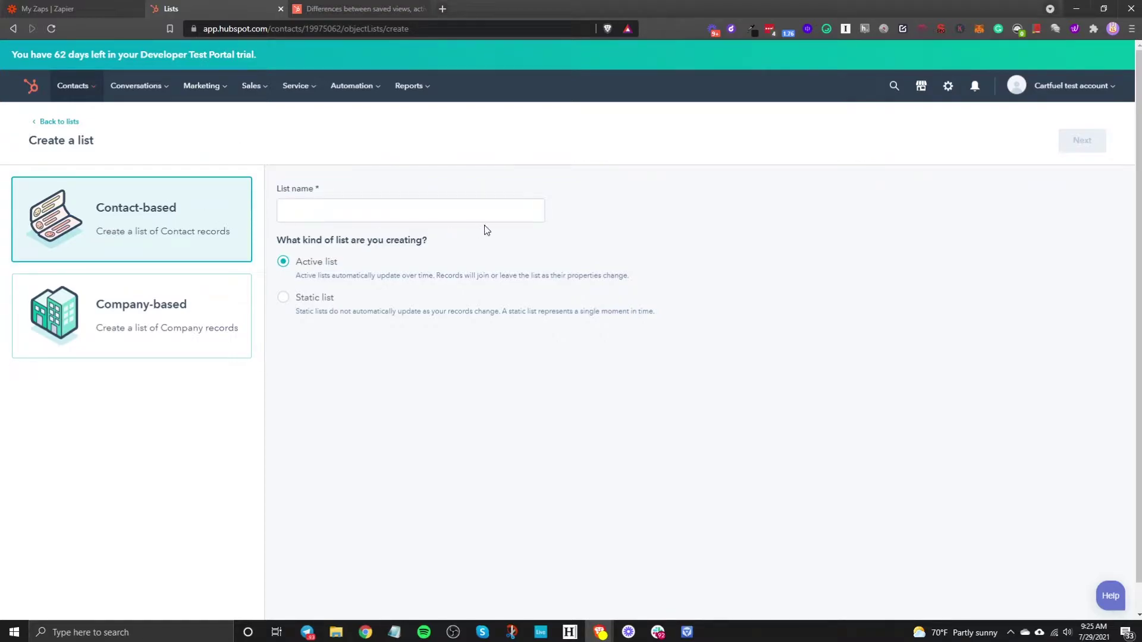
{"action": "left_click", "coordinate": [427, 14]}
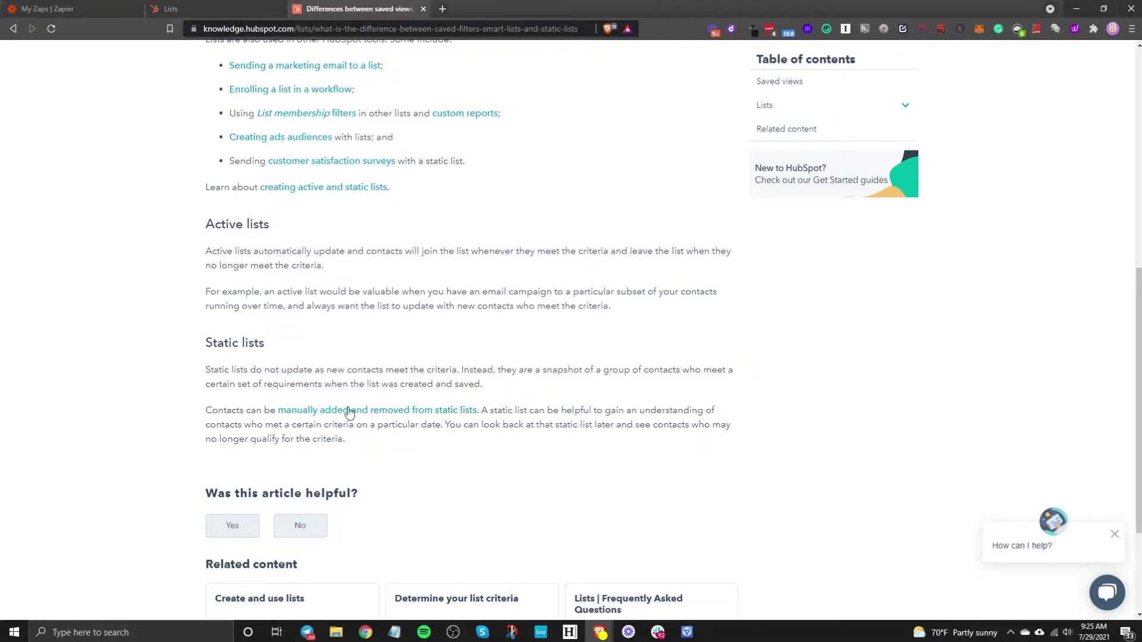
{"action": "left_click", "coordinate": [188, 8]}
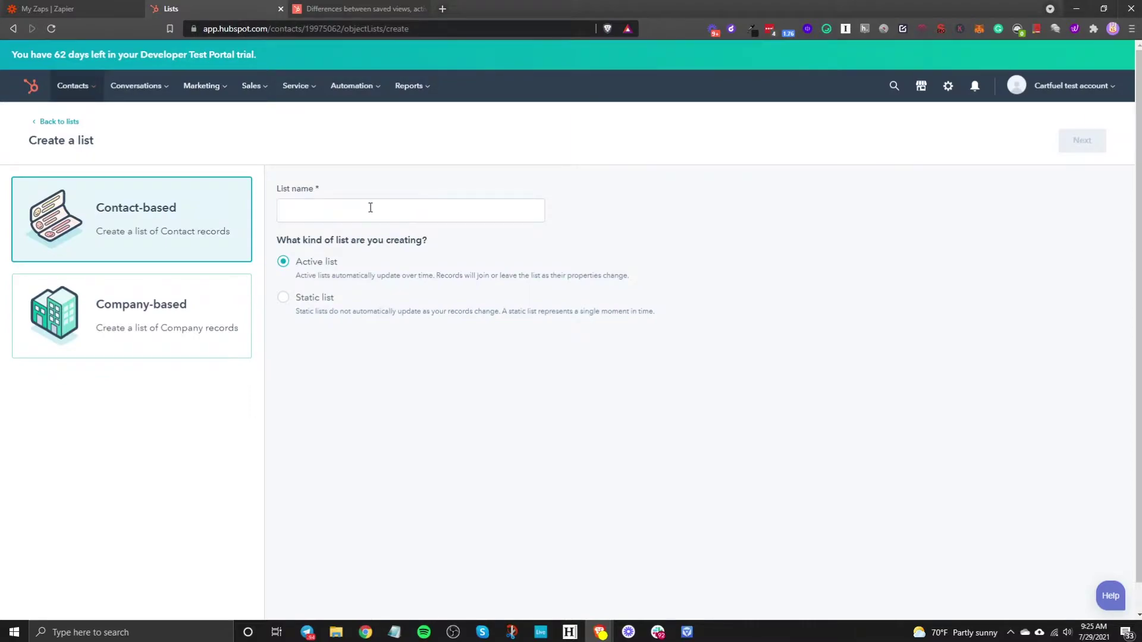
- Name the contact-based active list "Test Active List" and continue to its filter setup
{"action": "left_click", "coordinate": [347, 217]}
{"action": "type", "text": "Test"}
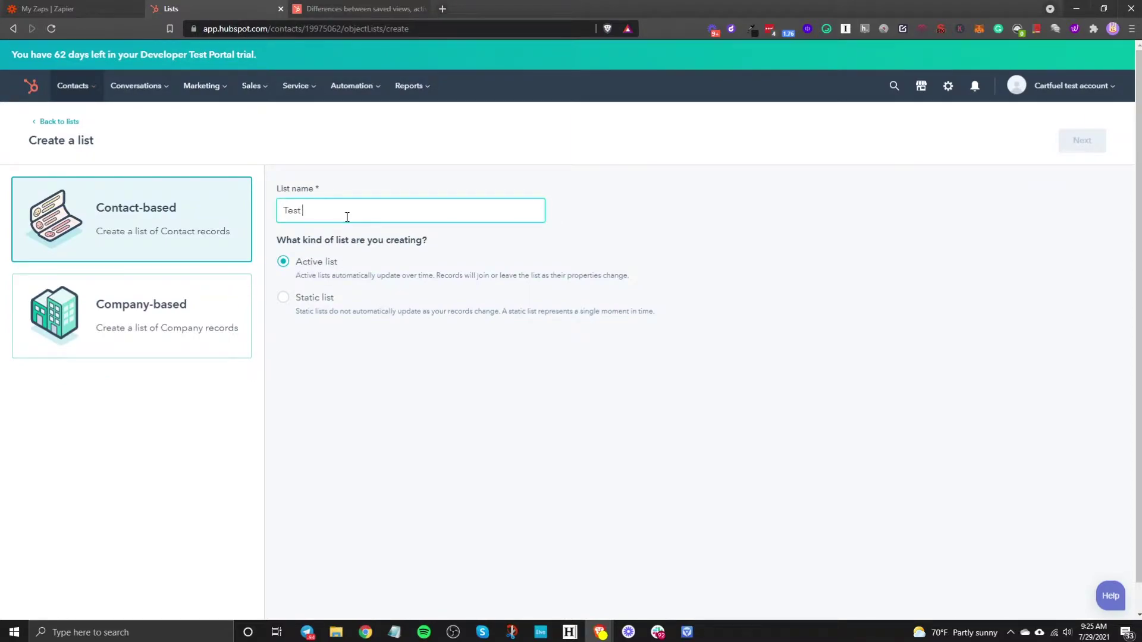
{"action": "type", "text": " Active List"}
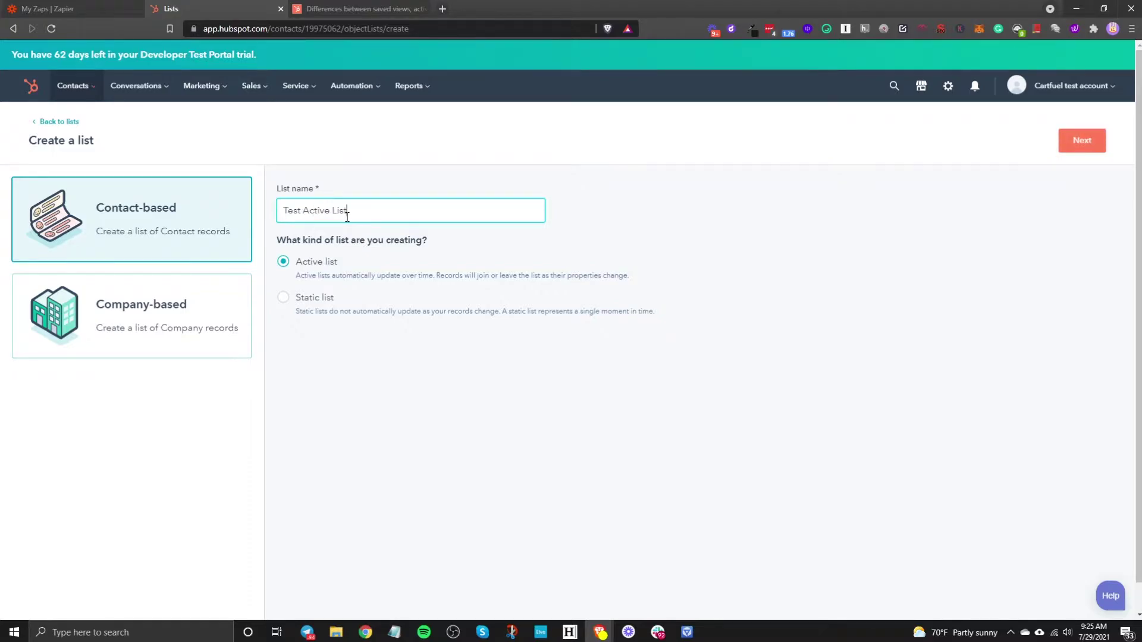
{"action": "left_click", "coordinate": [1093, 143]}
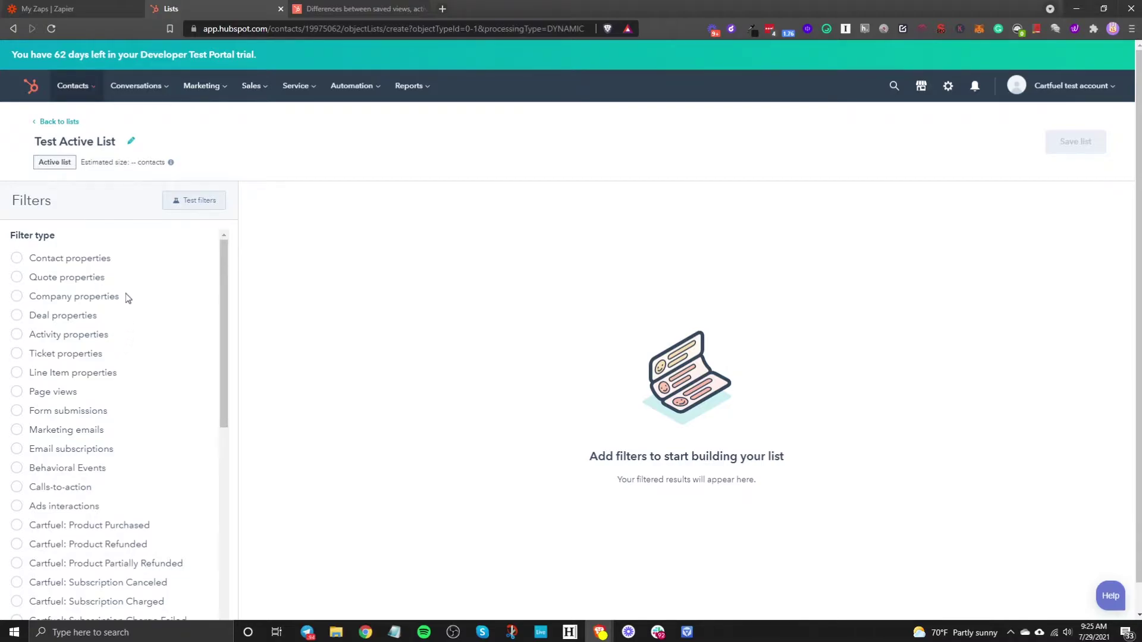
- Look through the available filter types, and examine the contact properties down to the Web analytics history group
{"action": "scroll", "coordinate": [130, 315], "scroll_direction": "down", "scroll_amount": 7}
{"action": "scroll", "coordinate": [131, 318], "scroll_direction": "up", "scroll_amount": 8}
{"action": "left_click", "coordinate": [60, 260]}
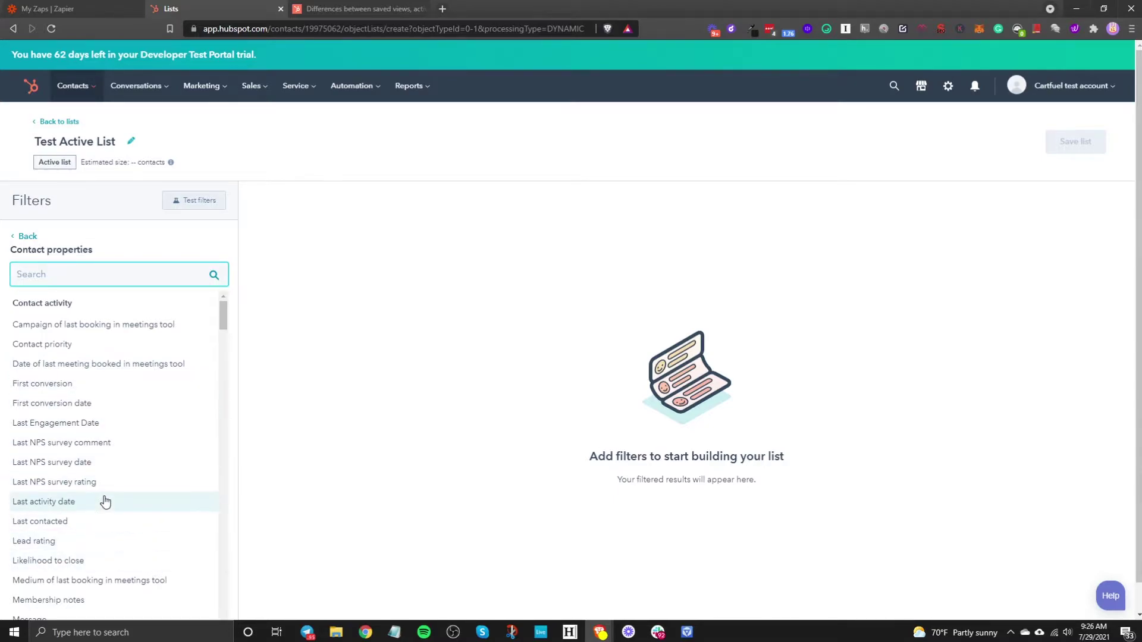
{"action": "scroll", "coordinate": [114, 512], "scroll_direction": "down", "scroll_amount": 4}
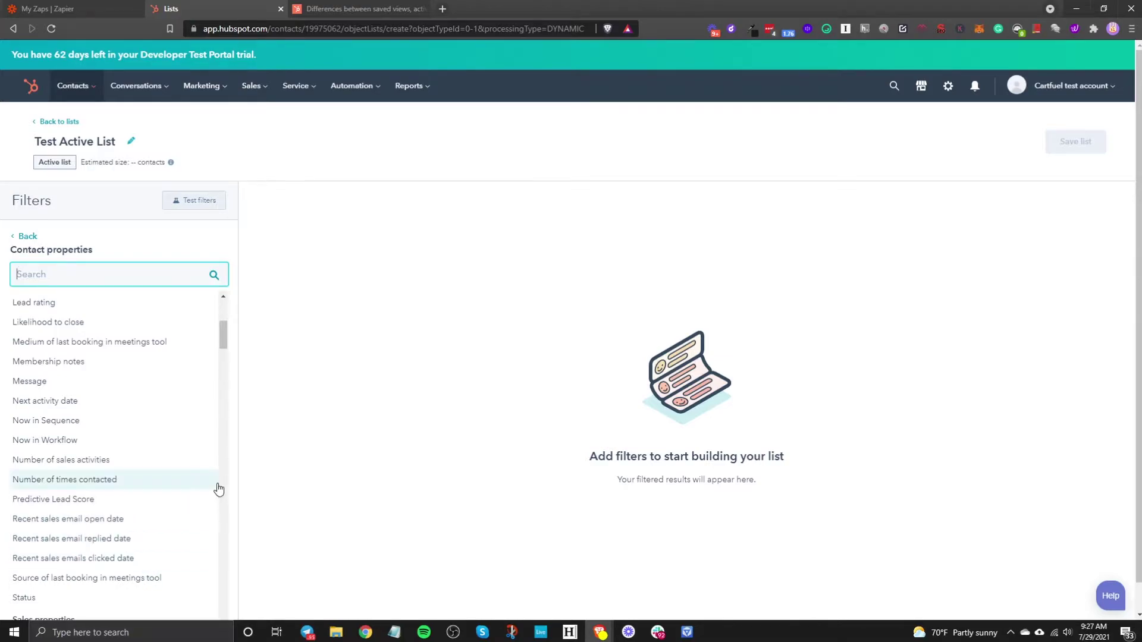
{"action": "scroll", "coordinate": [211, 487], "scroll_direction": "down", "scroll_amount": 8}
{"action": "scroll", "coordinate": [211, 487], "scroll_direction": "down", "scroll_amount": 10}
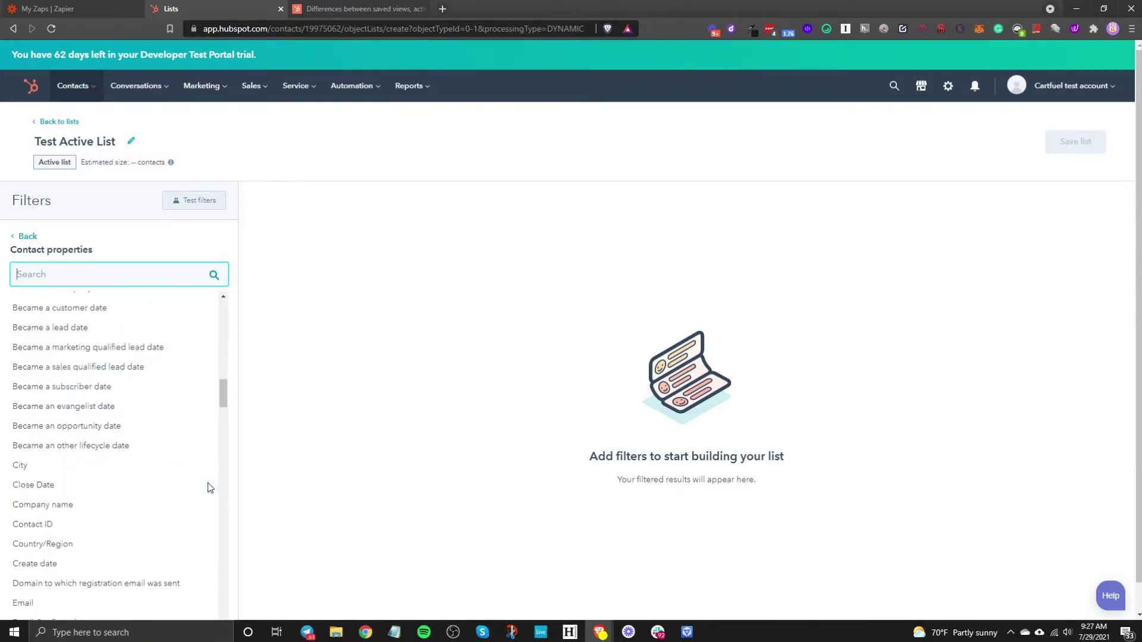
{"action": "scroll", "coordinate": [210, 488], "scroll_direction": "down", "scroll_amount": 10}
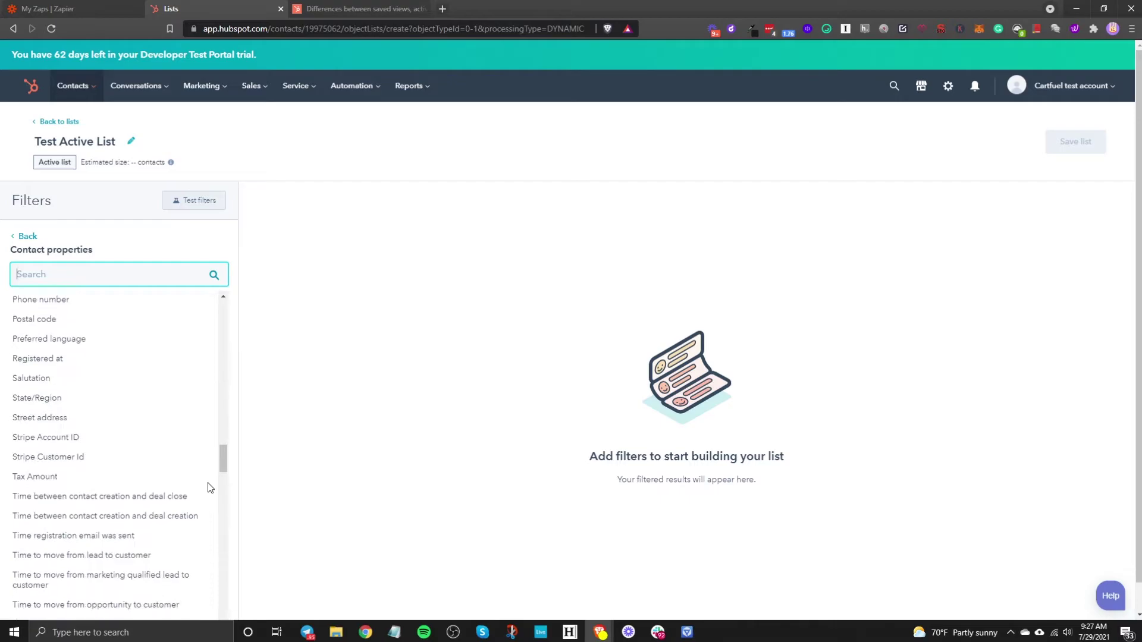
{"action": "scroll", "coordinate": [209, 489], "scroll_direction": "down", "scroll_amount": 10}
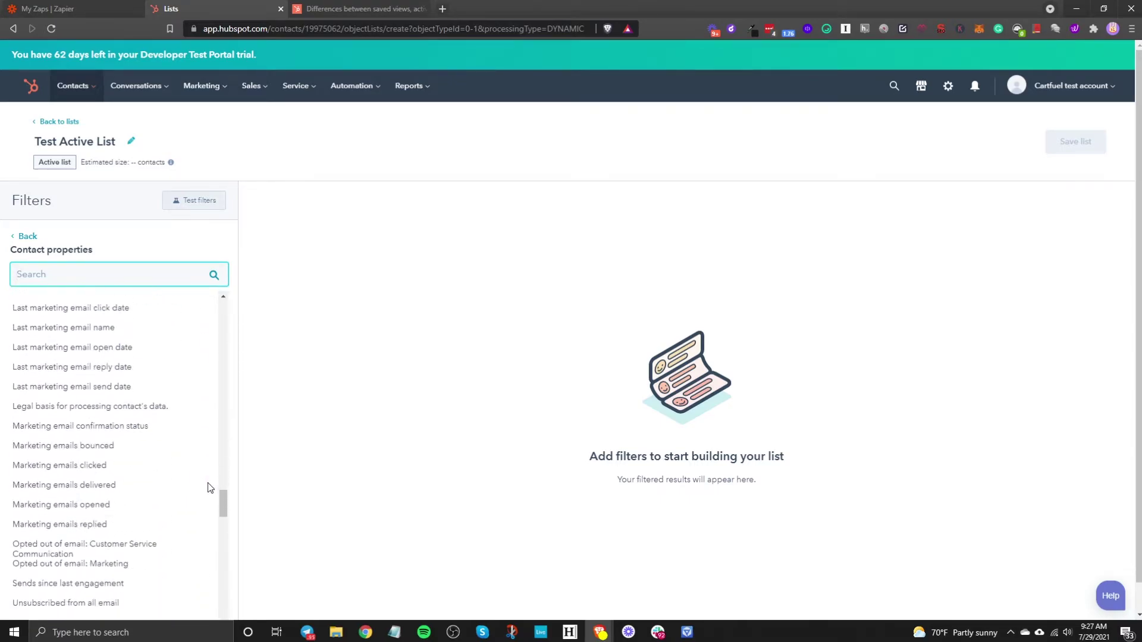
{"action": "scroll", "coordinate": [210, 488], "scroll_direction": "up", "scroll_amount": 2}
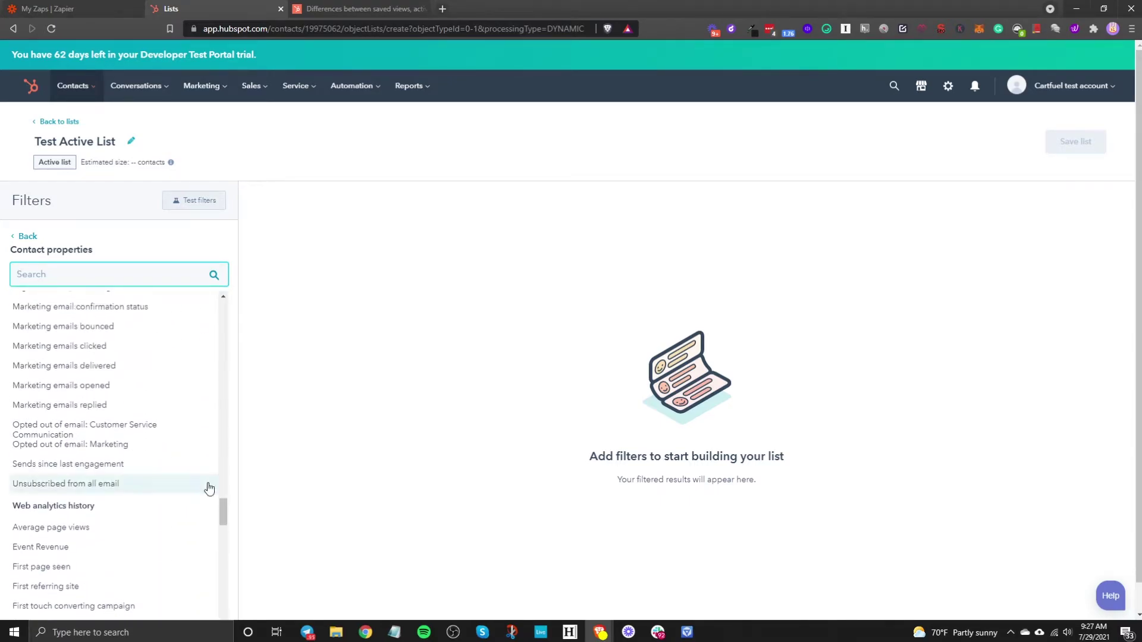
{"action": "scroll", "coordinate": [210, 487], "scroll_direction": "down", "scroll_amount": 2}
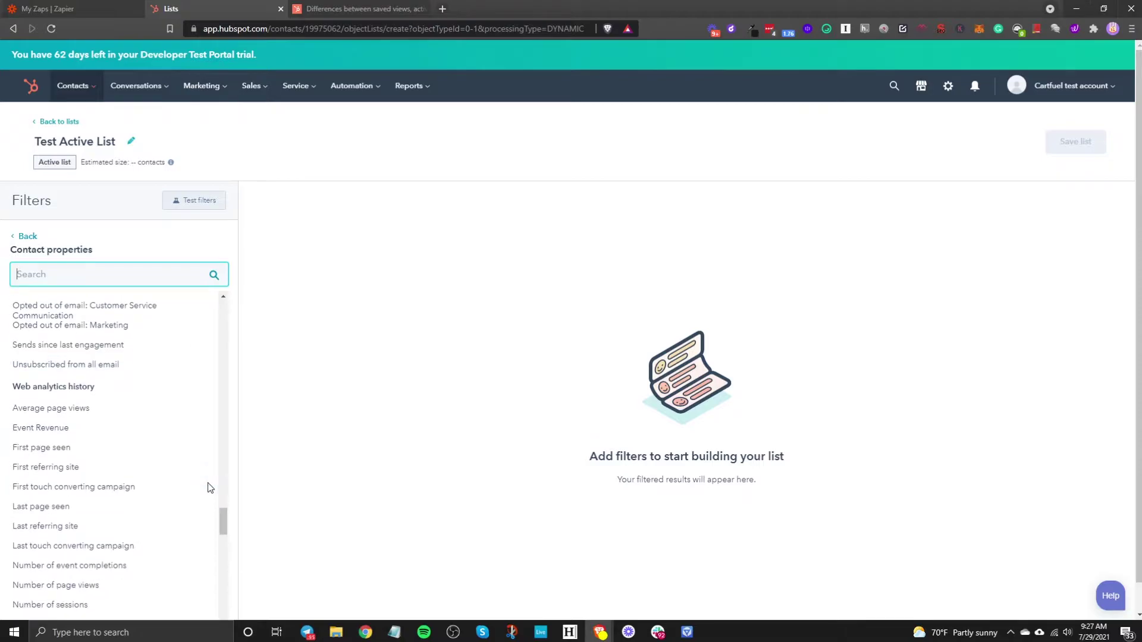
{"action": "left_click", "coordinate": [69, 452]}
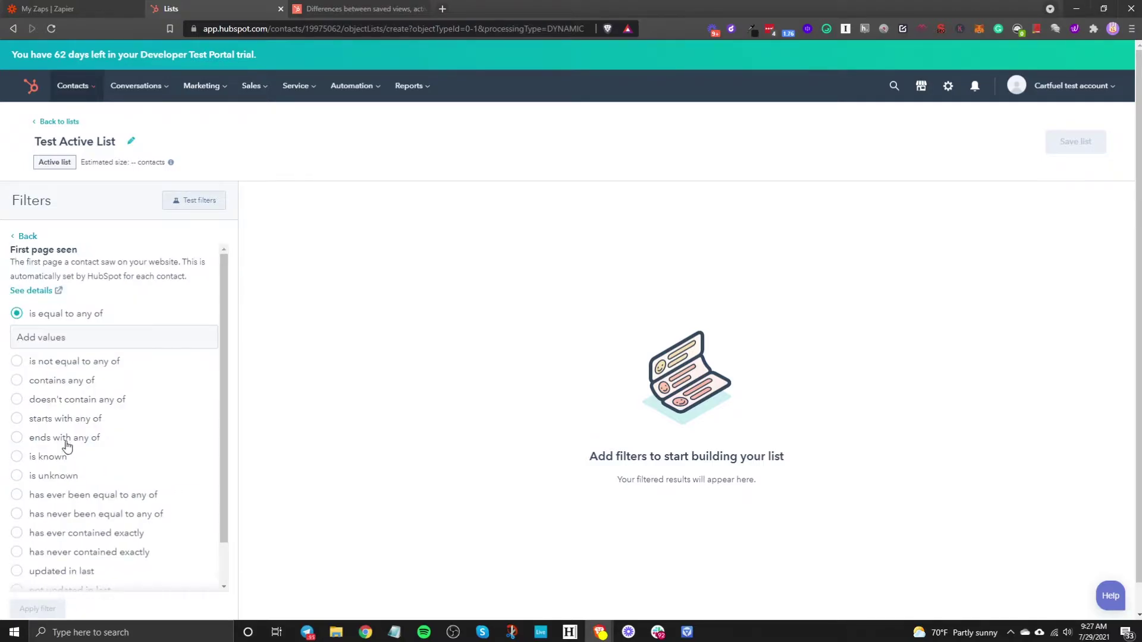
{"action": "left_click", "coordinate": [28, 237]}
{"action": "left_click", "coordinate": [28, 236]}
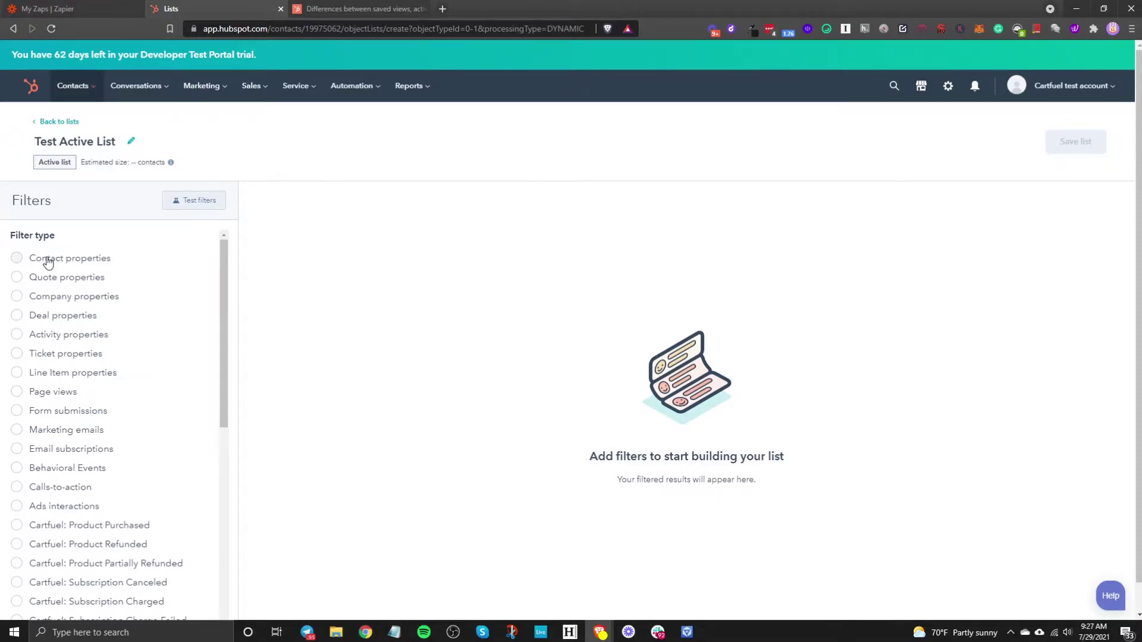
- Examine the First page seen contact property's filter conditions, trying "is not equal to any of" and "contains any of", and leave without applying a filter
{"action": "left_click", "coordinate": [49, 261]}
{"action": "scroll", "coordinate": [124, 462], "scroll_direction": "down", "scroll_amount": 15}
{"action": "scroll", "coordinate": [125, 462], "scroll_direction": "down", "scroll_amount": 10}
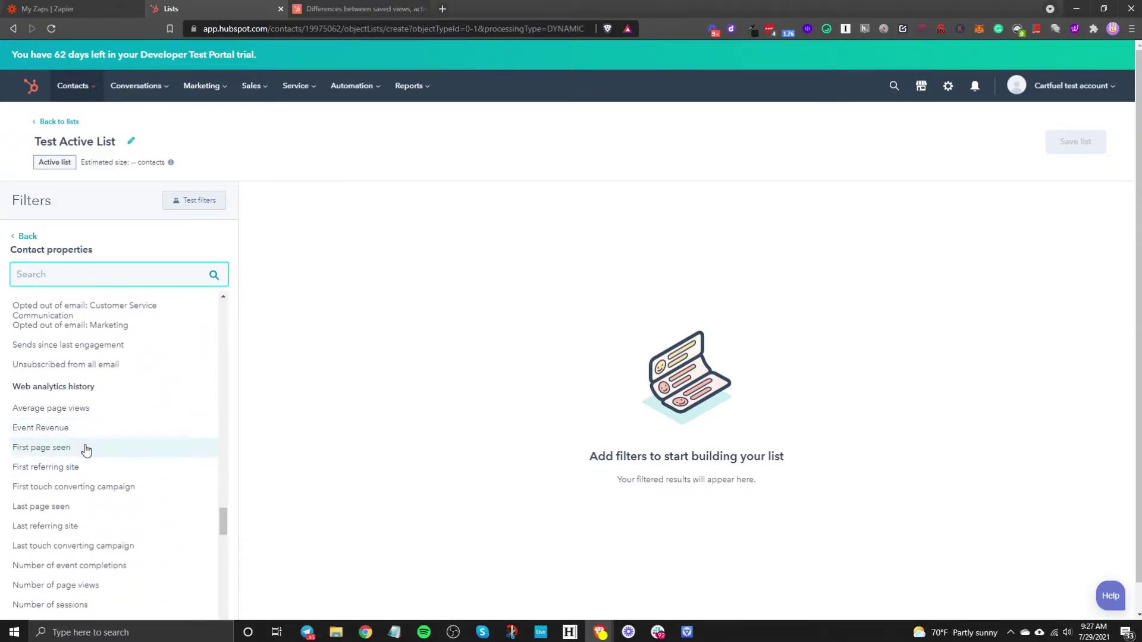
{"action": "left_click", "coordinate": [76, 450]}
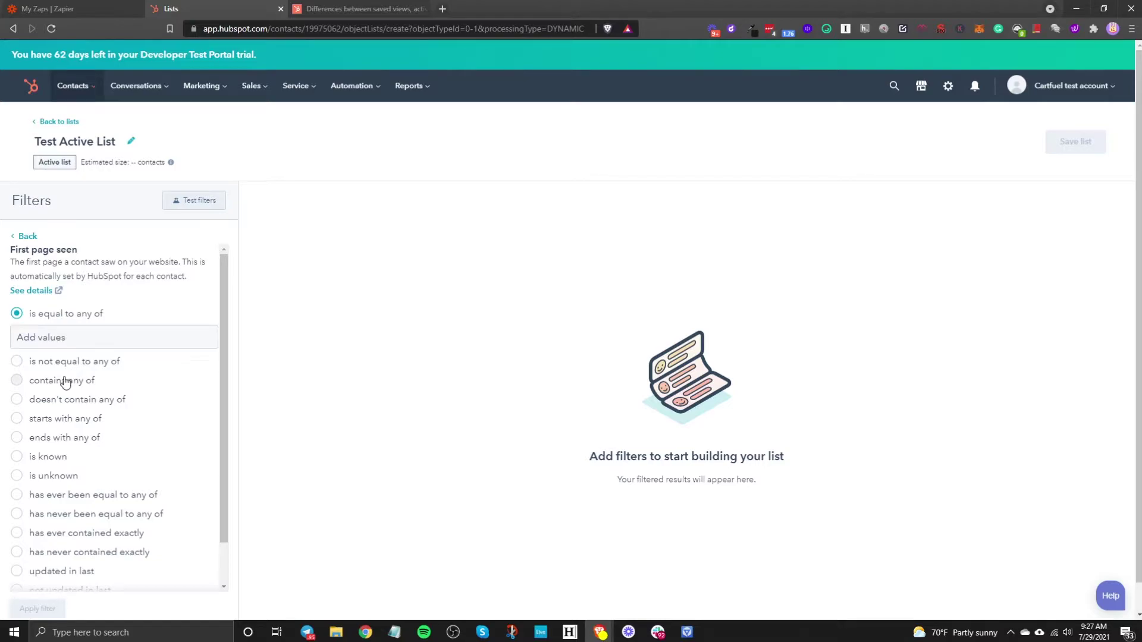
{"action": "left_click", "coordinate": [84, 347]}
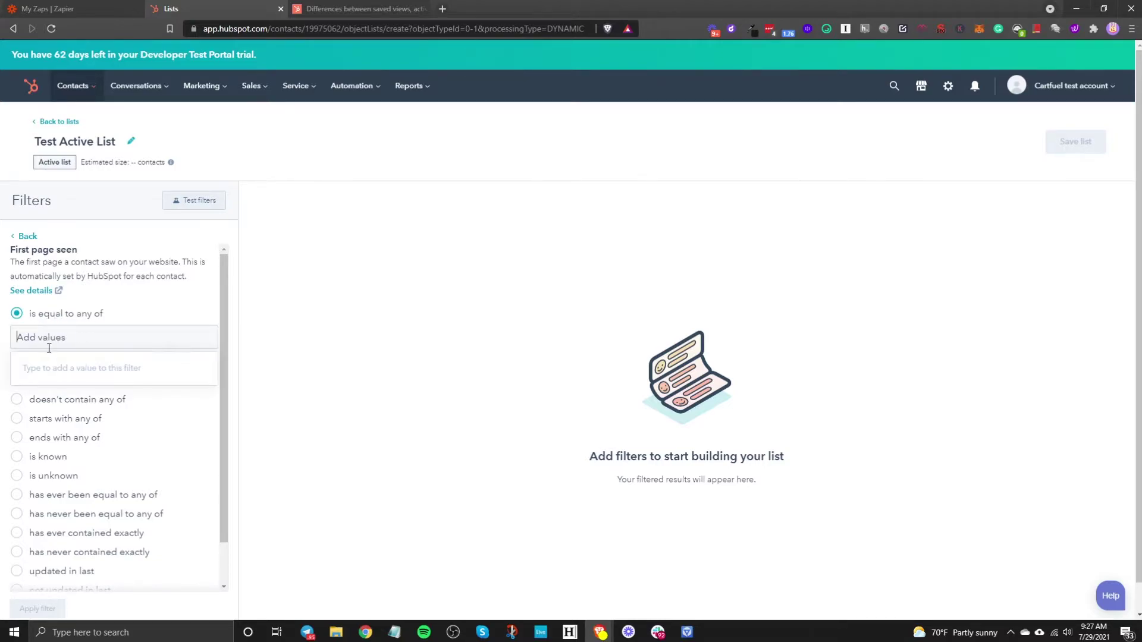
{"action": "left_click", "coordinate": [149, 306]}
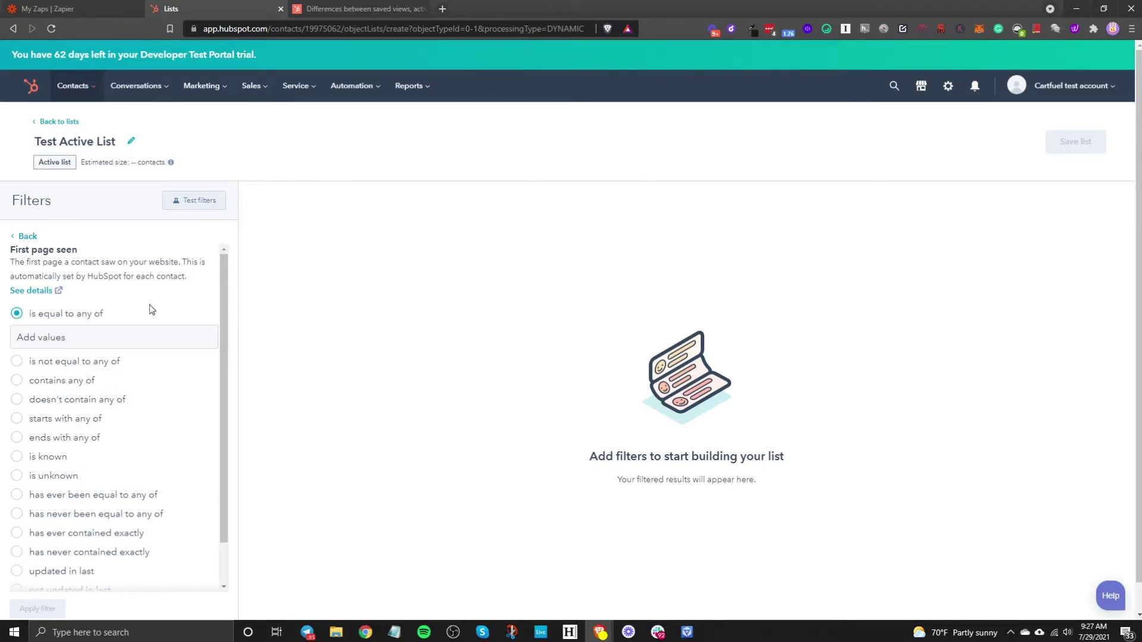
{"action": "left_click", "coordinate": [64, 364]}
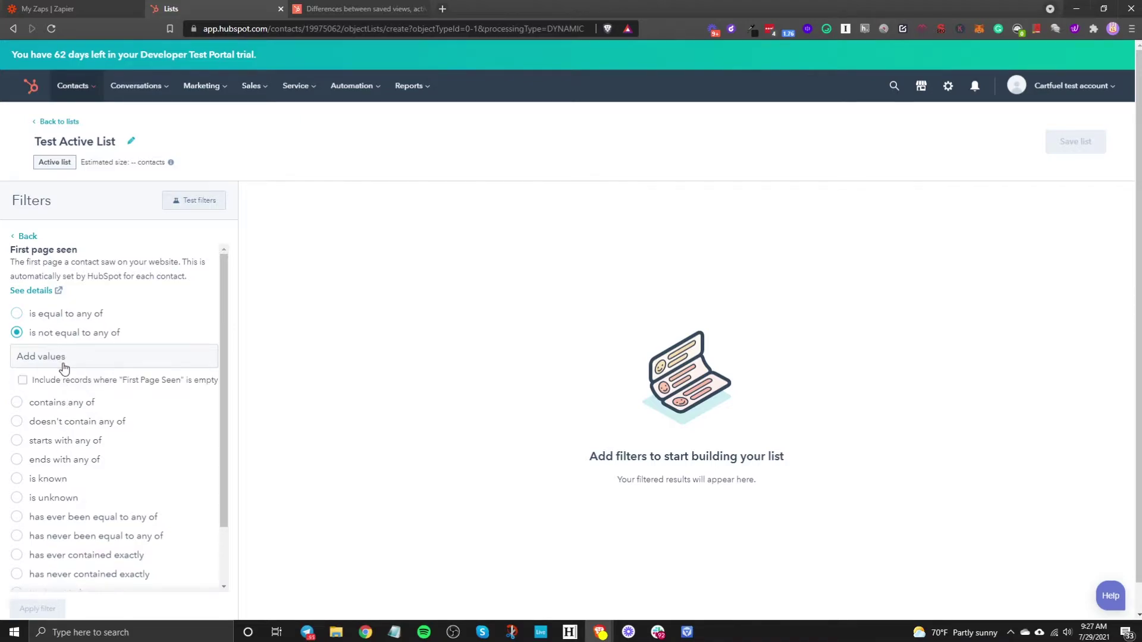
{"action": "left_click", "coordinate": [64, 409]}
{"action": "scroll", "coordinate": [128, 421], "scroll_direction": "down", "scroll_amount": 1}
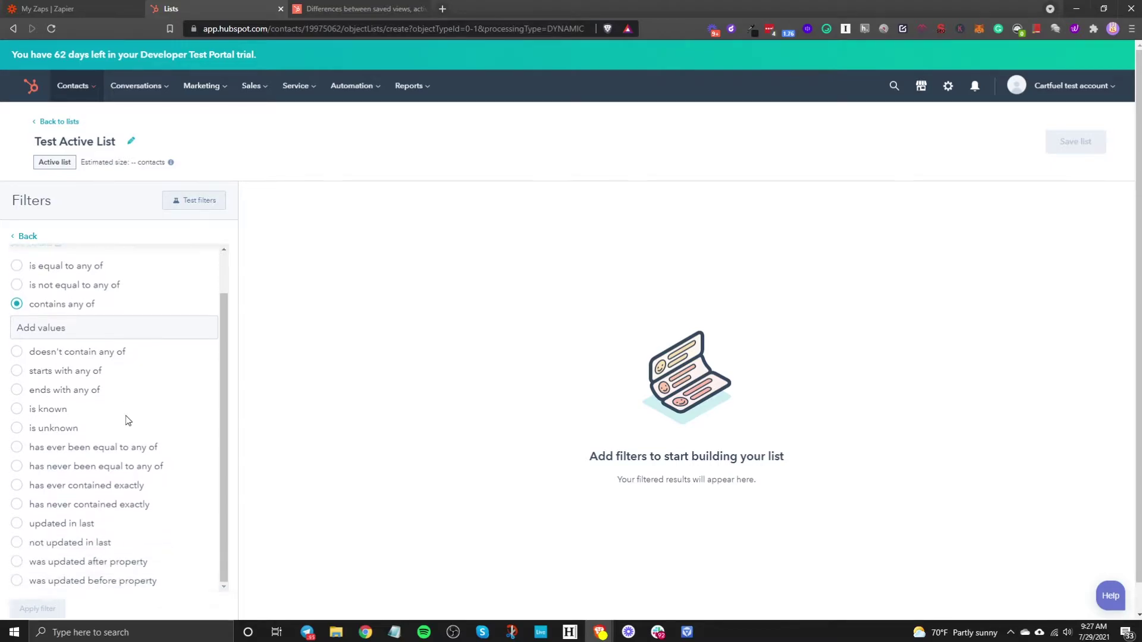
{"action": "scroll", "coordinate": [116, 410], "scroll_direction": "up", "scroll_amount": 1}
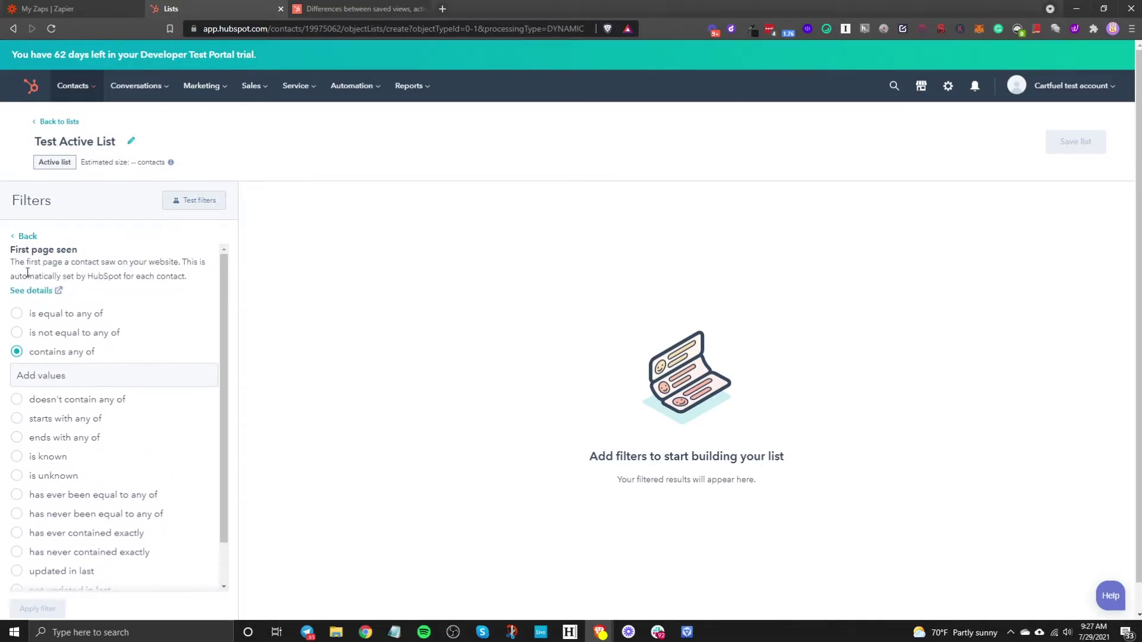
{"action": "left_click", "coordinate": [32, 239]}
- Filter the list by the payment contact property Last Paid Amount with the condition "is known"
{"action": "scroll", "coordinate": [97, 416], "scroll_direction": "down", "scroll_amount": 6}
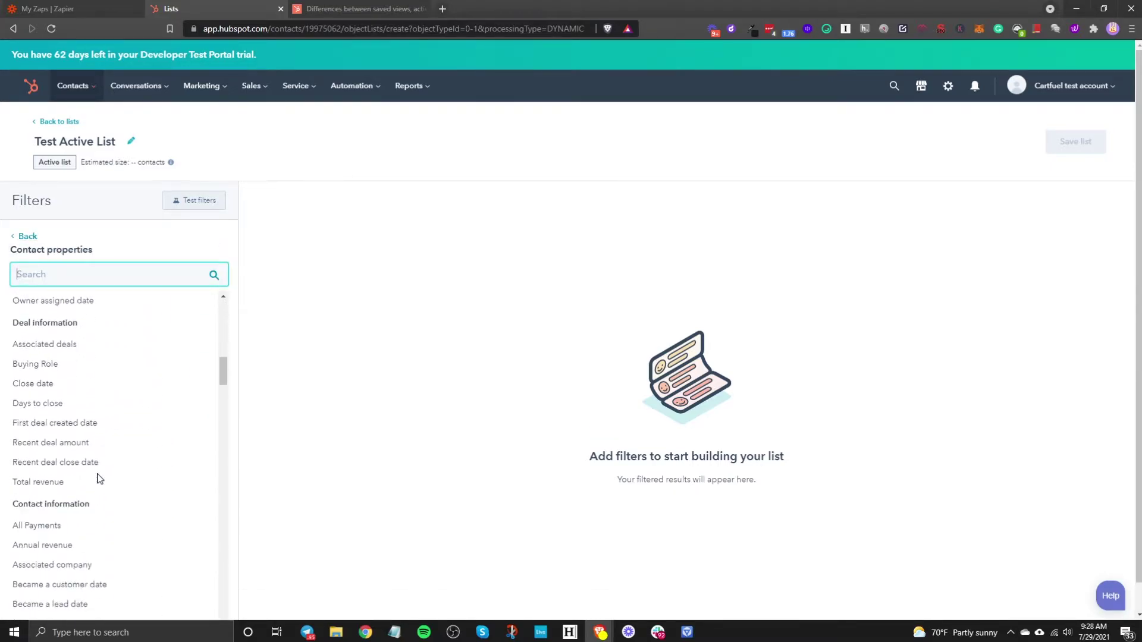
{"action": "scroll", "coordinate": [100, 476], "scroll_direction": "down", "scroll_amount": 15}
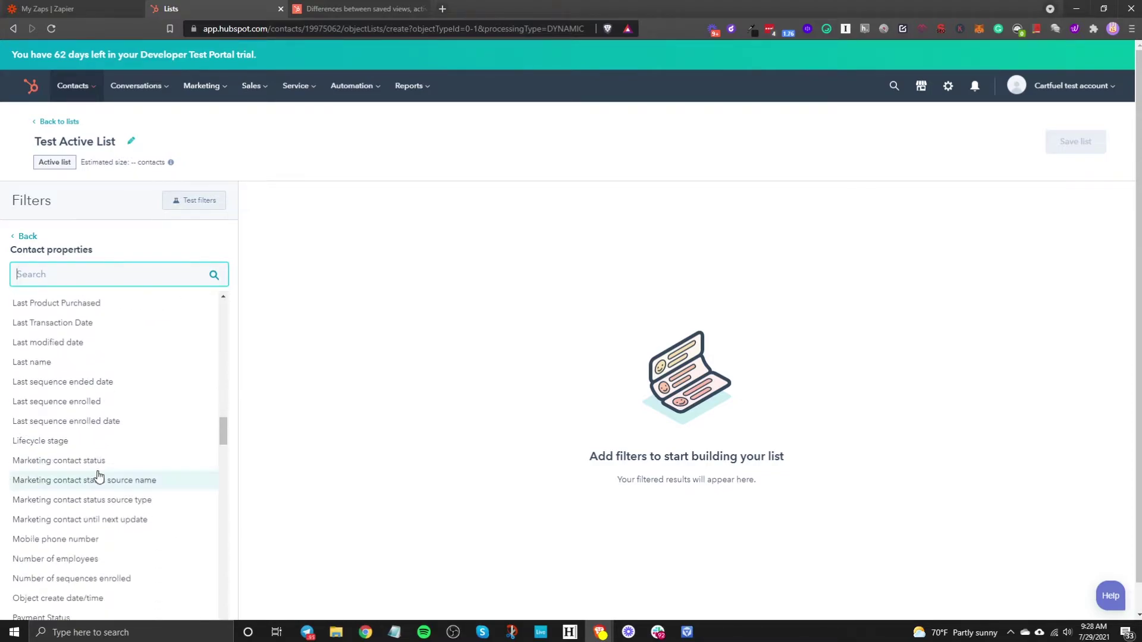
{"action": "scroll", "coordinate": [98, 474], "scroll_direction": "down", "scroll_amount": 15}
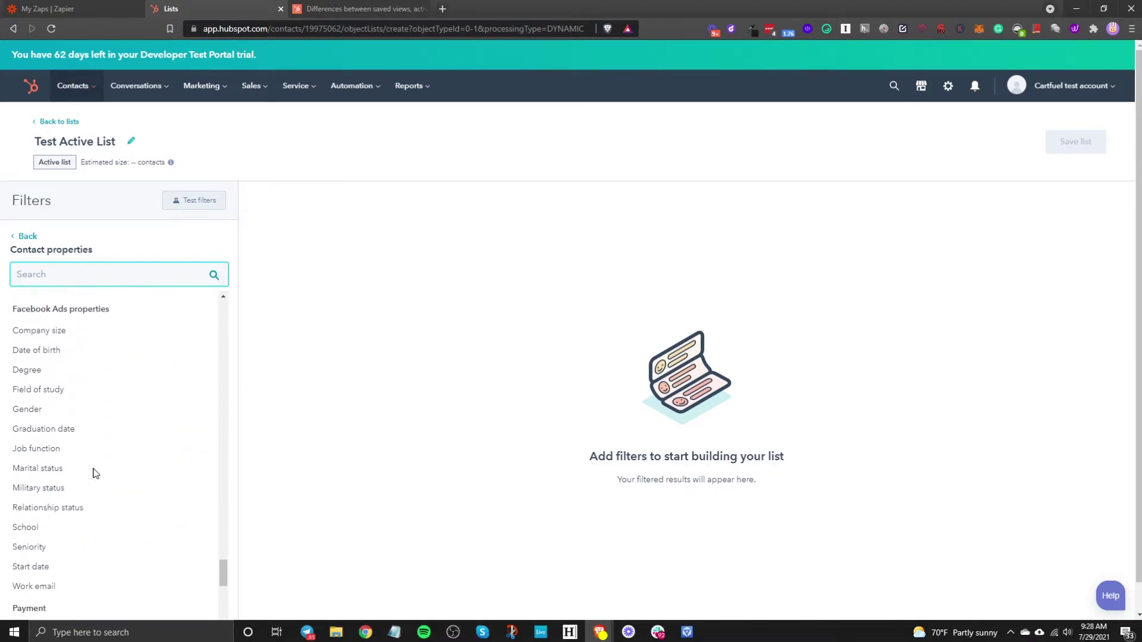
{"action": "scroll", "coordinate": [96, 472], "scroll_direction": "down", "scroll_amount": 5}
{"action": "scroll", "coordinate": [93, 472], "scroll_direction": "down", "scroll_amount": 1}
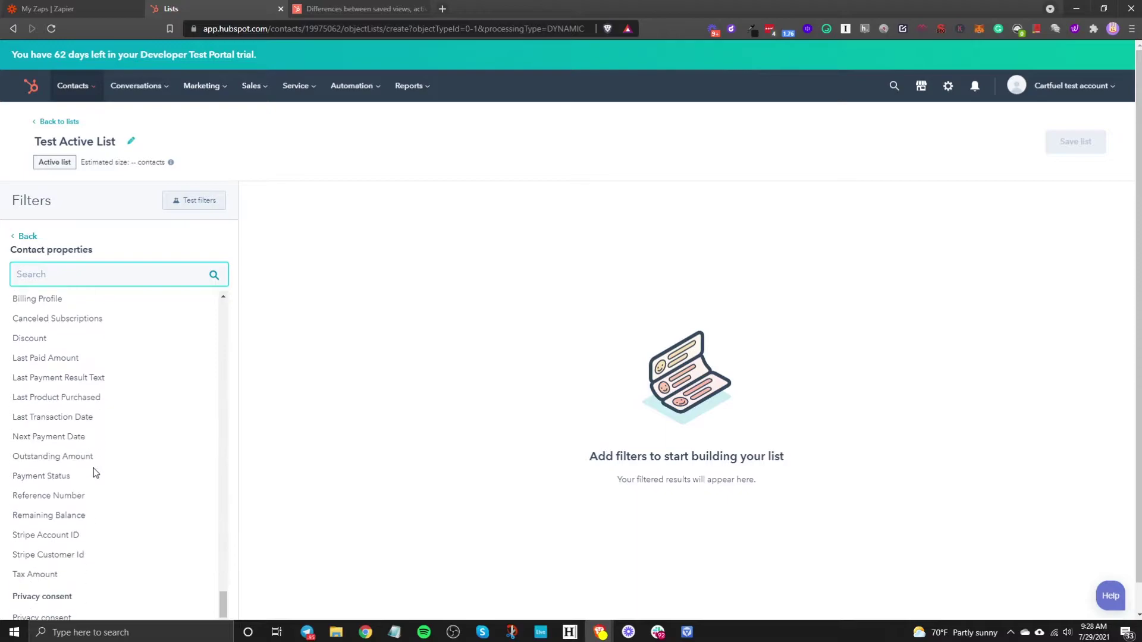
{"action": "scroll", "coordinate": [92, 473], "scroll_direction": "up", "scroll_amount": 2}
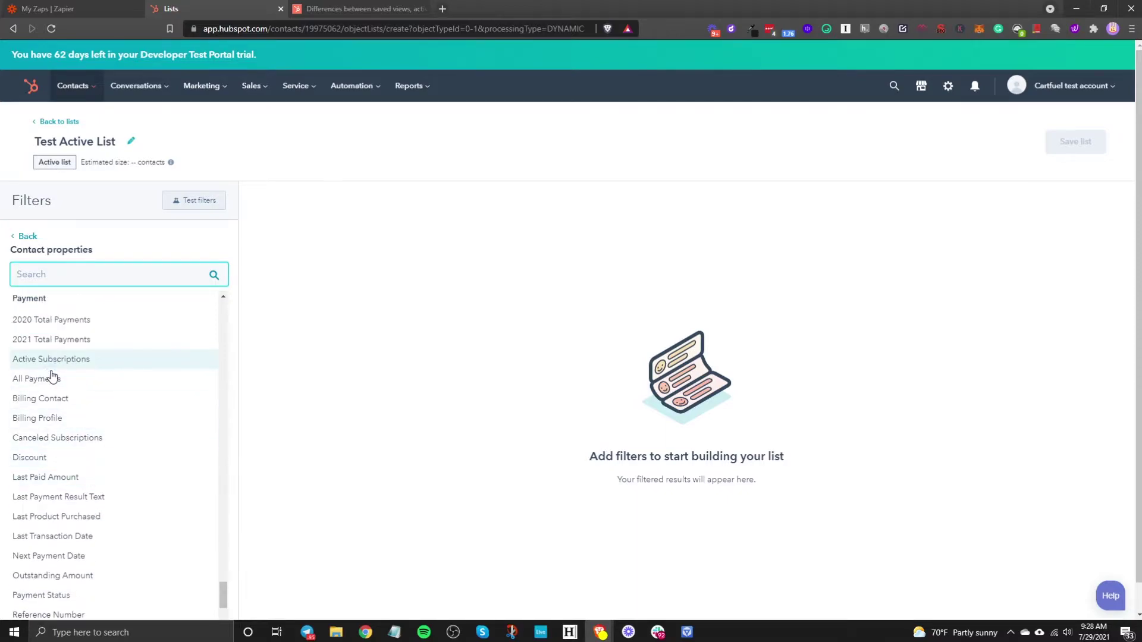
{"action": "left_click", "coordinate": [52, 481]}
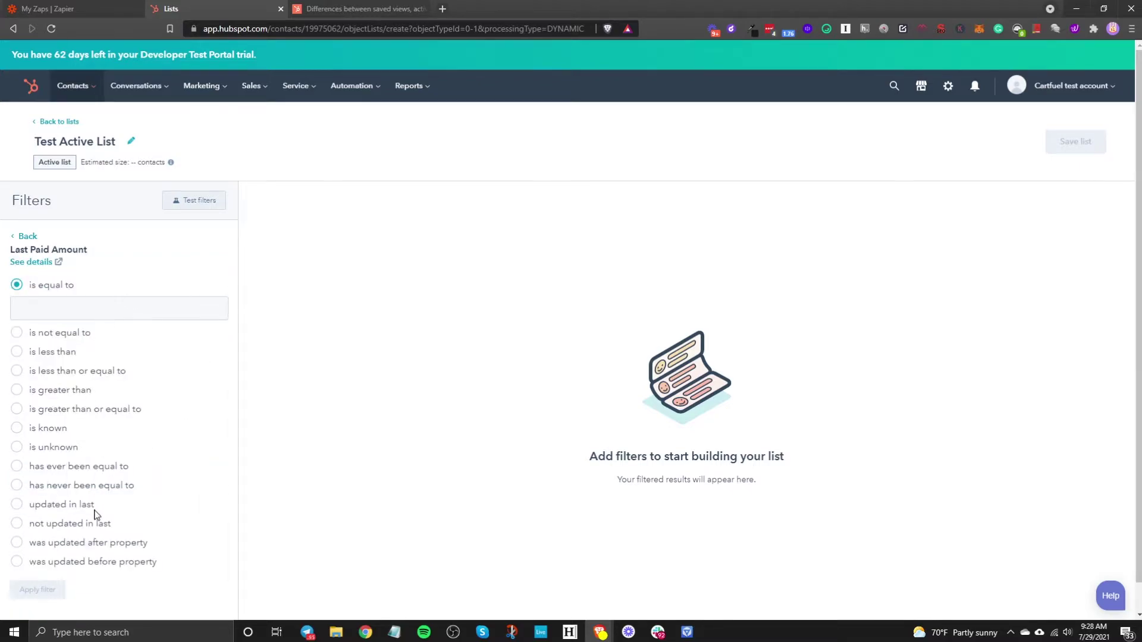
{"action": "left_click", "coordinate": [49, 428]}
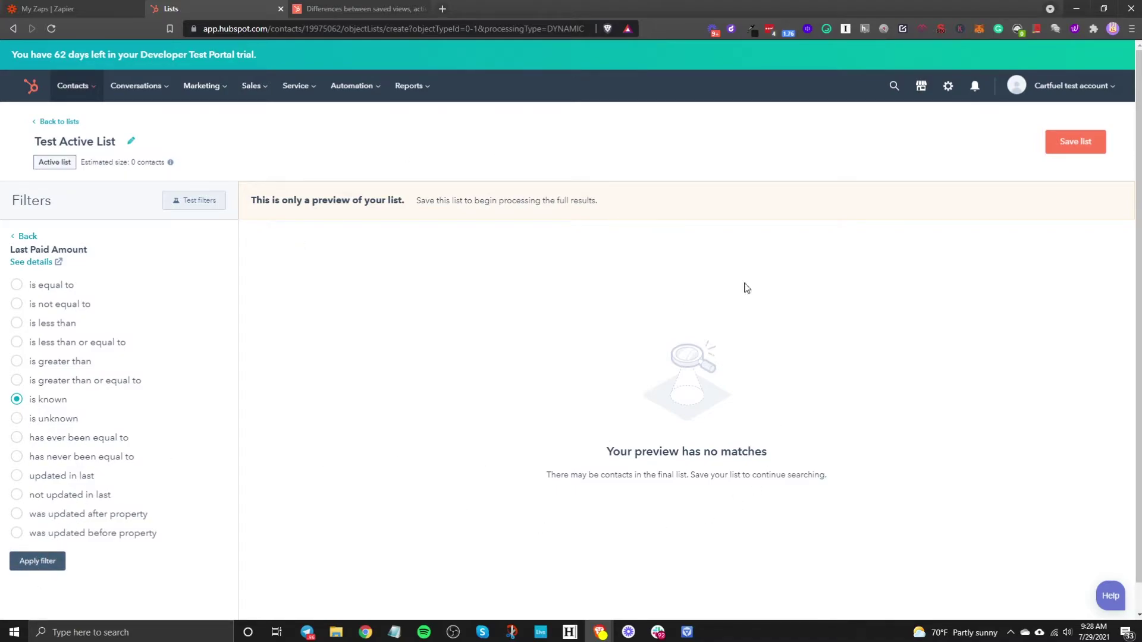
- Switch the Last Paid Amount condition to "is unknown", review the previewed contacts, and return to the contact properties
{"action": "left_click", "coordinate": [17, 418]}
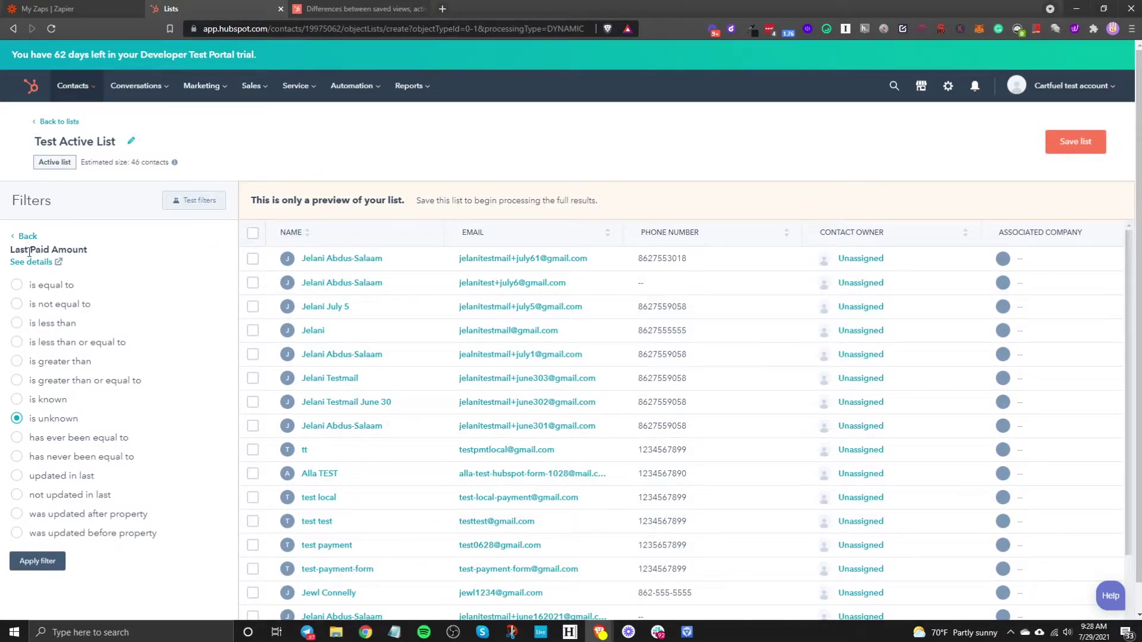
{"action": "scroll", "coordinate": [453, 466], "scroll_direction": "down", "scroll_amount": 2}
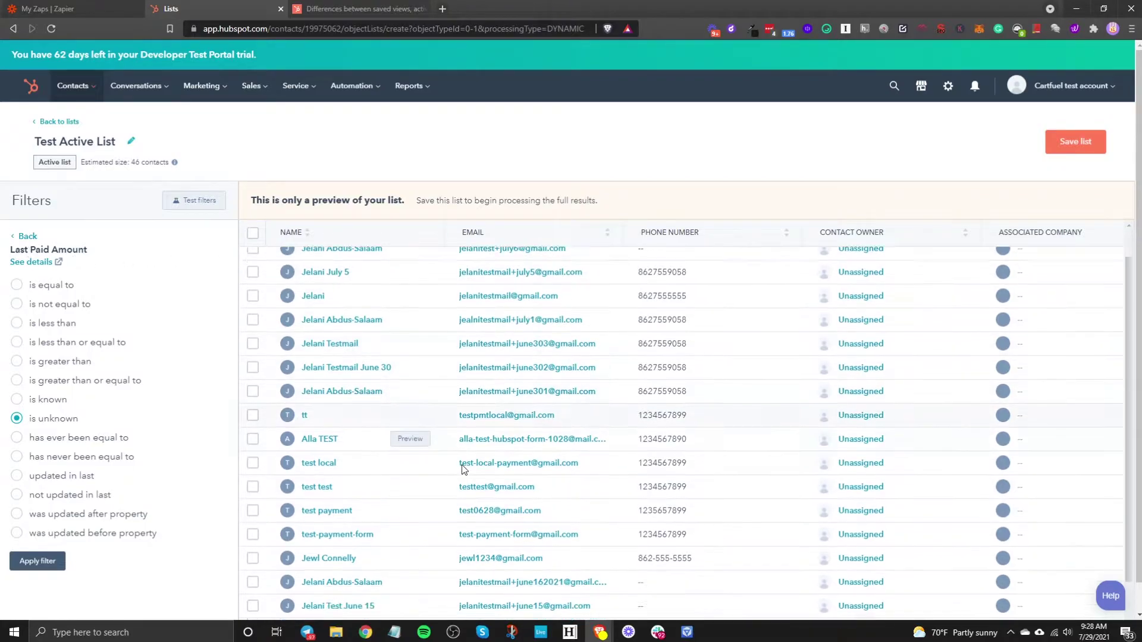
{"action": "scroll", "coordinate": [343, 466], "scroll_direction": "up", "scroll_amount": 2}
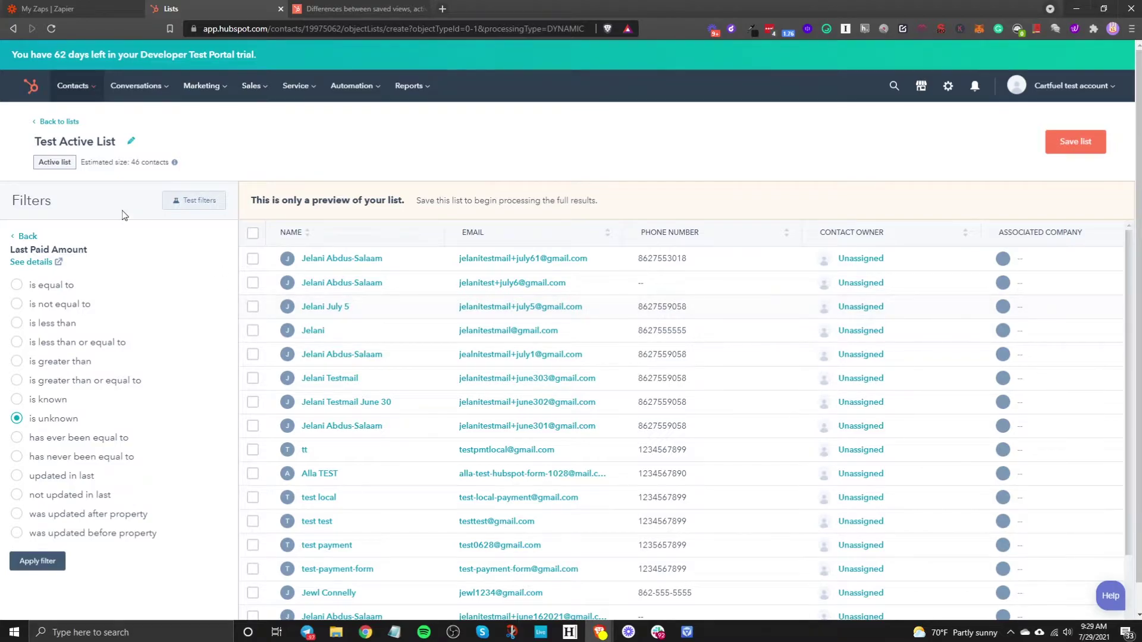
{"action": "left_click", "coordinate": [27, 238]}
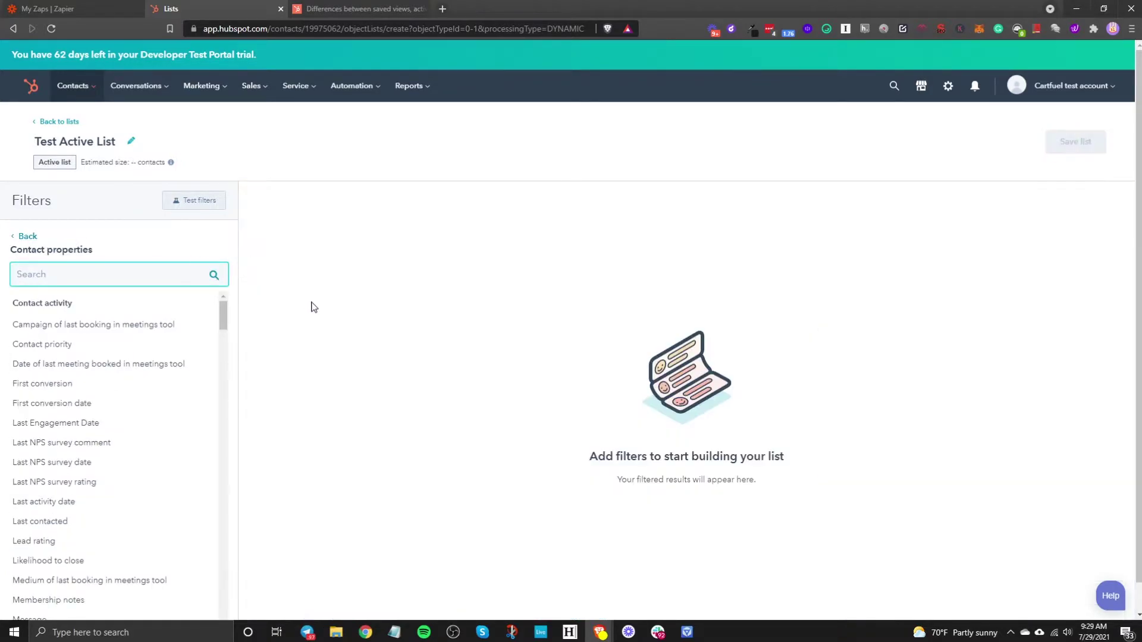
- Filter the list by the contact property Last Paid Amount with the condition "is unknown" and apply the filter
{"action": "scroll", "coordinate": [113, 473], "scroll_direction": "down", "scroll_amount": 10}
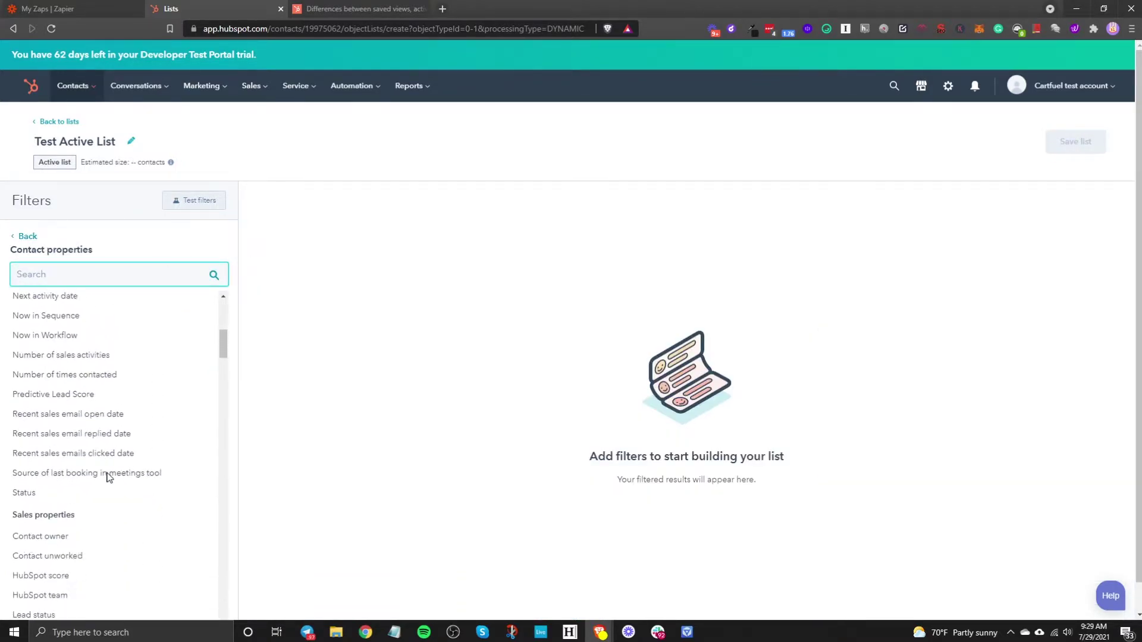
{"action": "scroll", "coordinate": [107, 473], "scroll_direction": "down", "scroll_amount": 9}
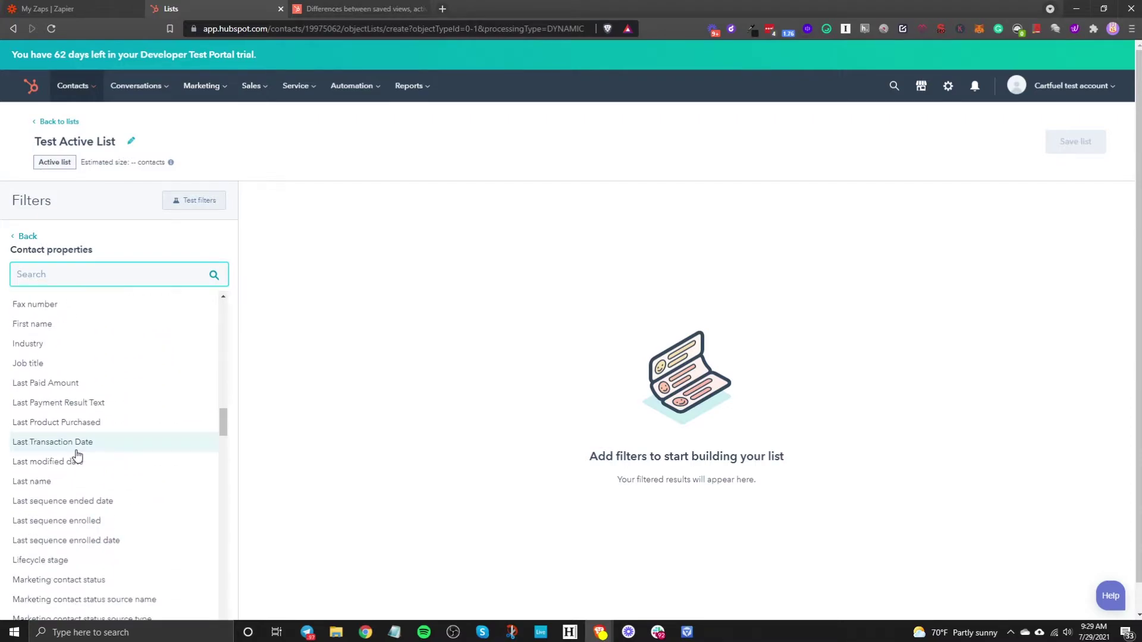
{"action": "left_click", "coordinate": [77, 386]}
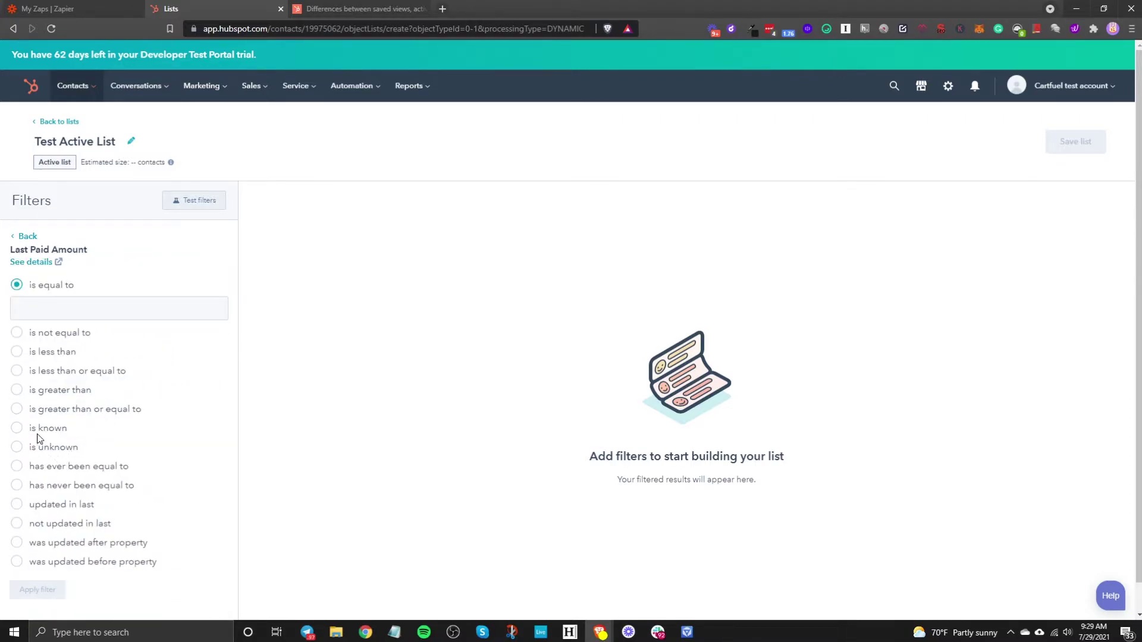
{"action": "left_click", "coordinate": [42, 451]}
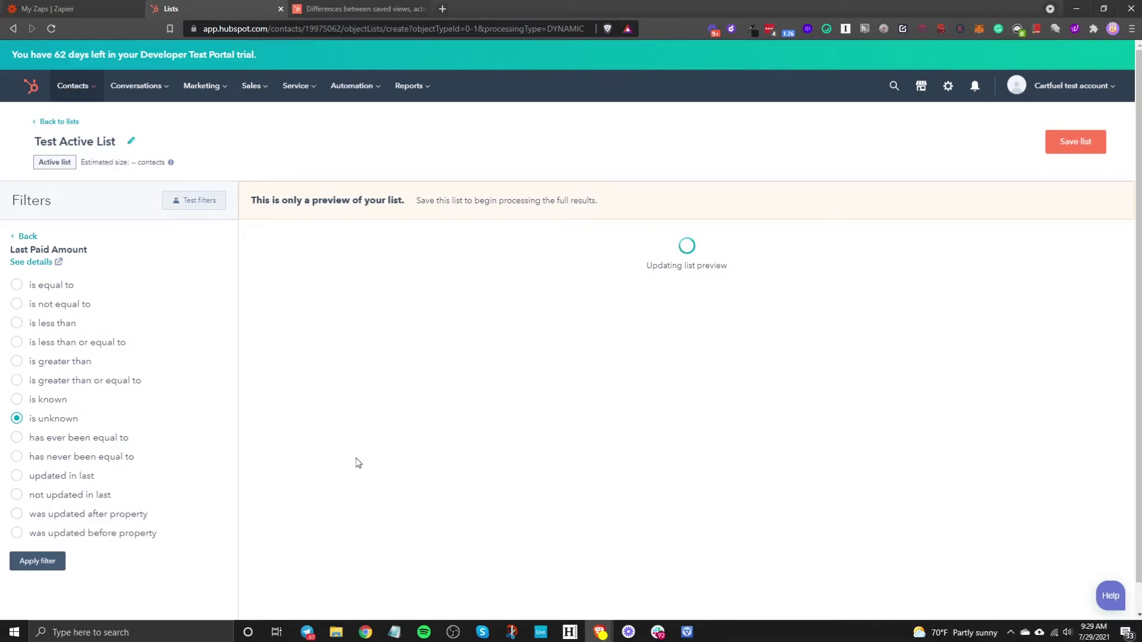
{"action": "left_click", "coordinate": [41, 561]}
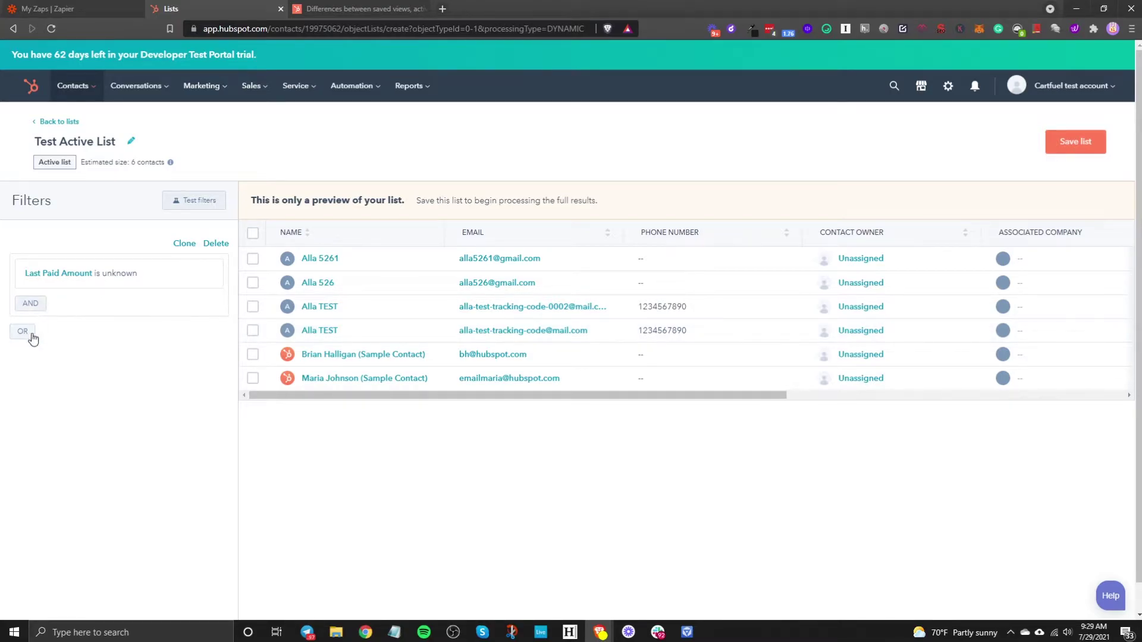
- Examine the filter types available for an additional AND condition, including the Page views conditions, and return without adding one
{"action": "left_click", "coordinate": [30, 303]}
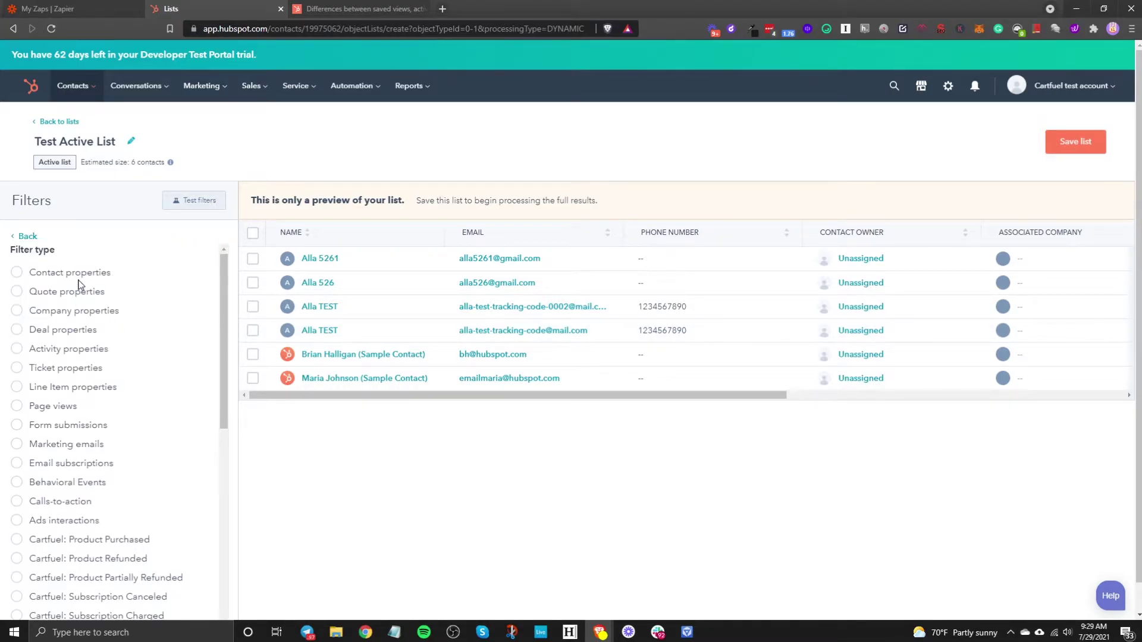
{"action": "left_click", "coordinate": [44, 408]}
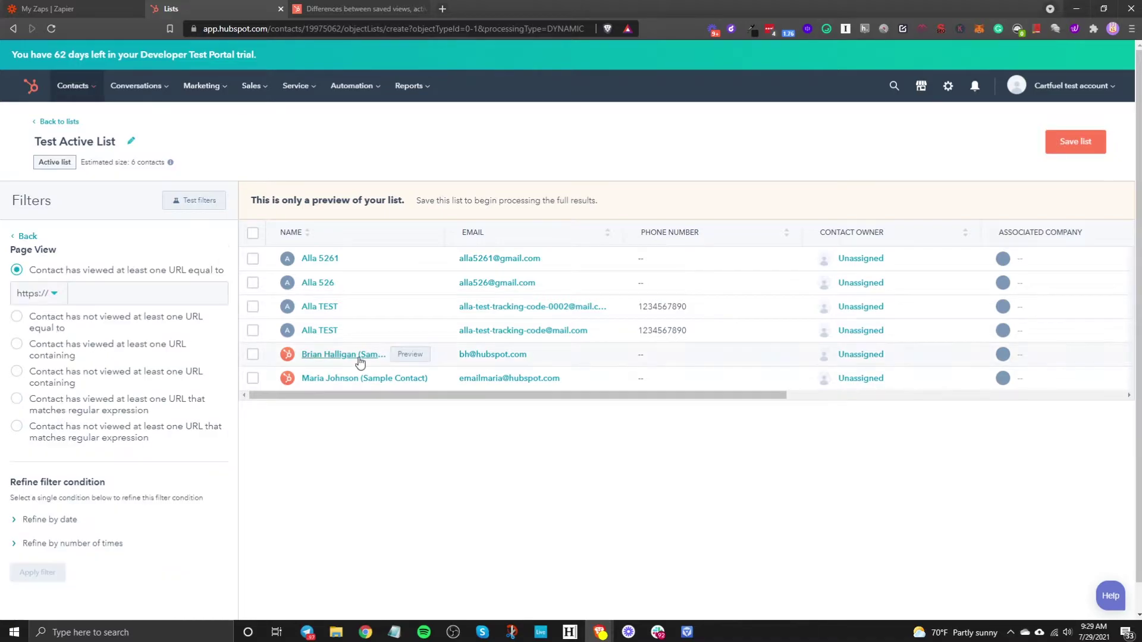
{"action": "left_click", "coordinate": [20, 240]}
{"action": "scroll", "coordinate": [93, 470], "scroll_direction": "down", "scroll_amount": 3}
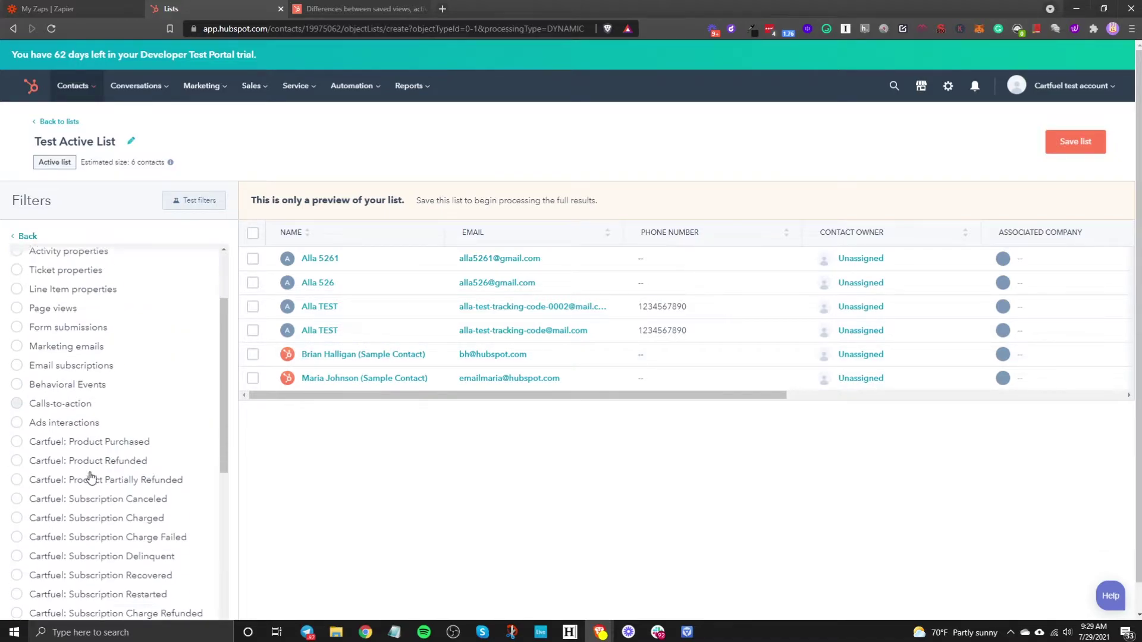
{"action": "scroll", "coordinate": [91, 434], "scroll_direction": "up", "scroll_amount": 3}
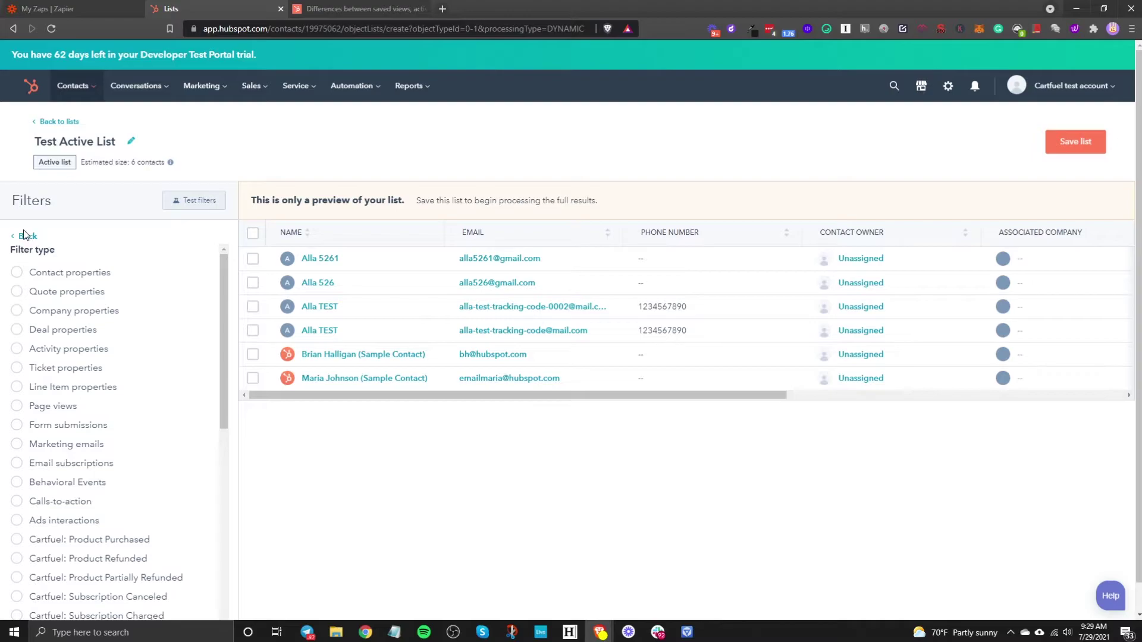
{"action": "left_click", "coordinate": [23, 238]}
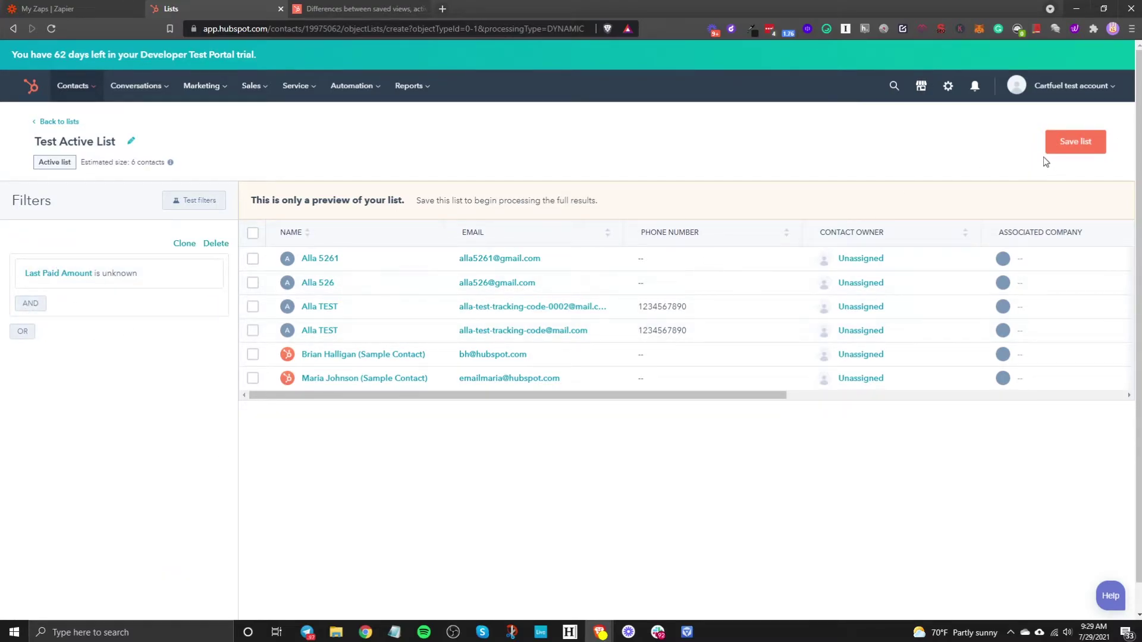
- Save Test Active List, return to the lists overview and reload it
{"action": "left_click", "coordinate": [1060, 150]}
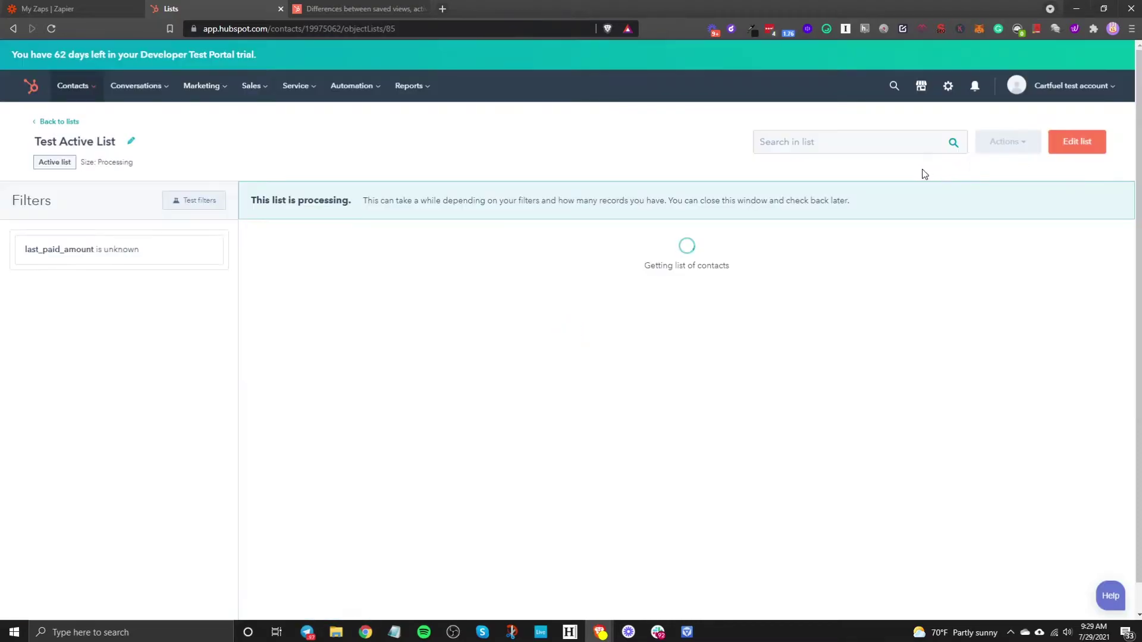
{"action": "left_click", "coordinate": [47, 123]}
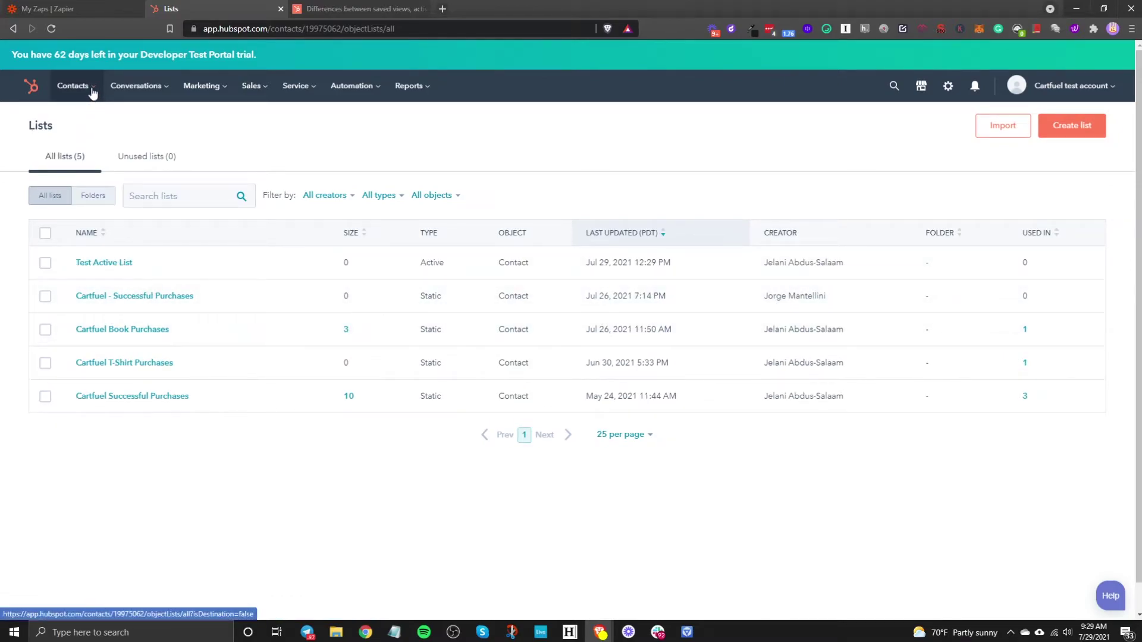
{"action": "mouse_move", "coordinate": [91, 87]}
{"action": "left_click", "coordinate": [113, 268]}
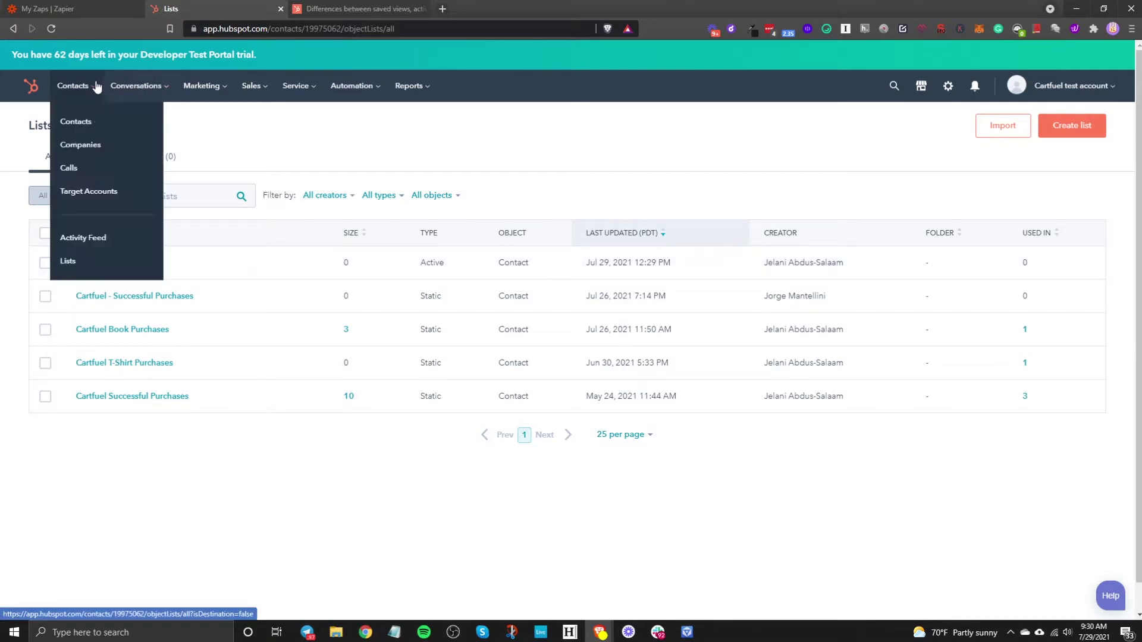
{"action": "mouse_move", "coordinate": [128, 85]}
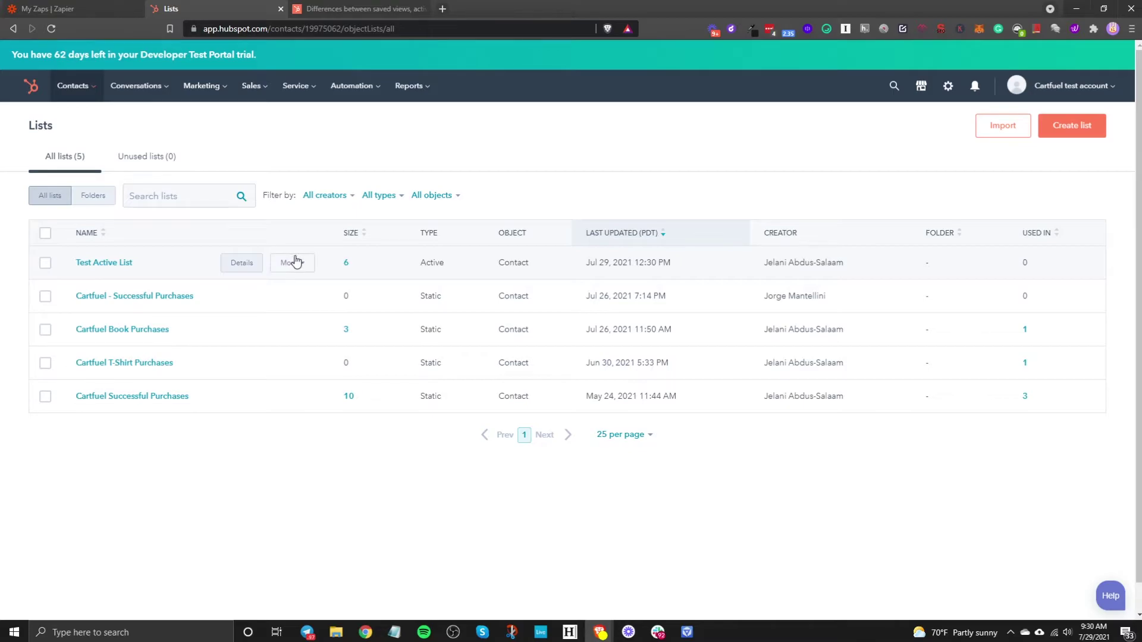
- Create a contact-based static list named Test Active List 2 and proceed to its filters
{"action": "left_click", "coordinate": [1053, 134]}
{"action": "left_click", "coordinate": [282, 297]}
{"action": "left_click", "coordinate": [331, 213]}
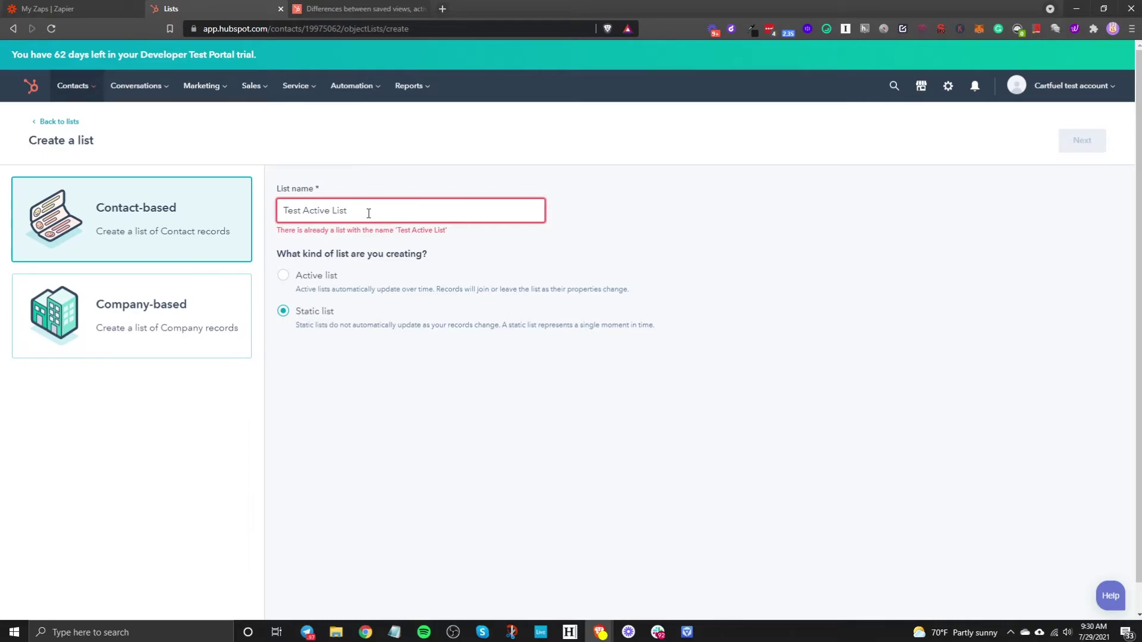
{"action": "left_click", "coordinate": [671, 229]}
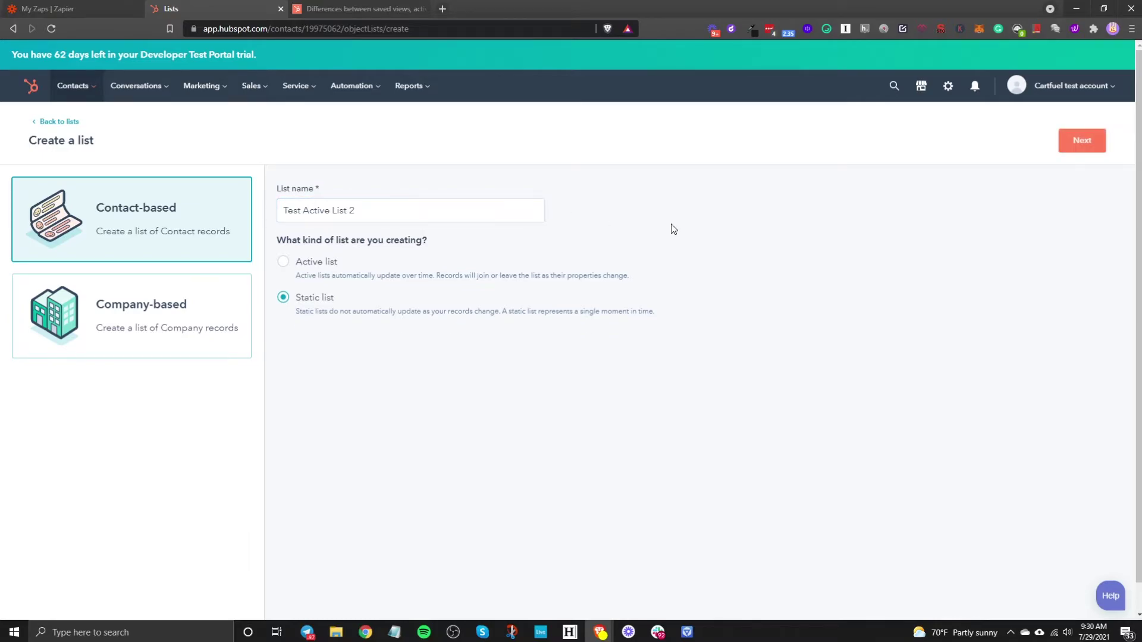
{"action": "left_click", "coordinate": [1080, 143]}
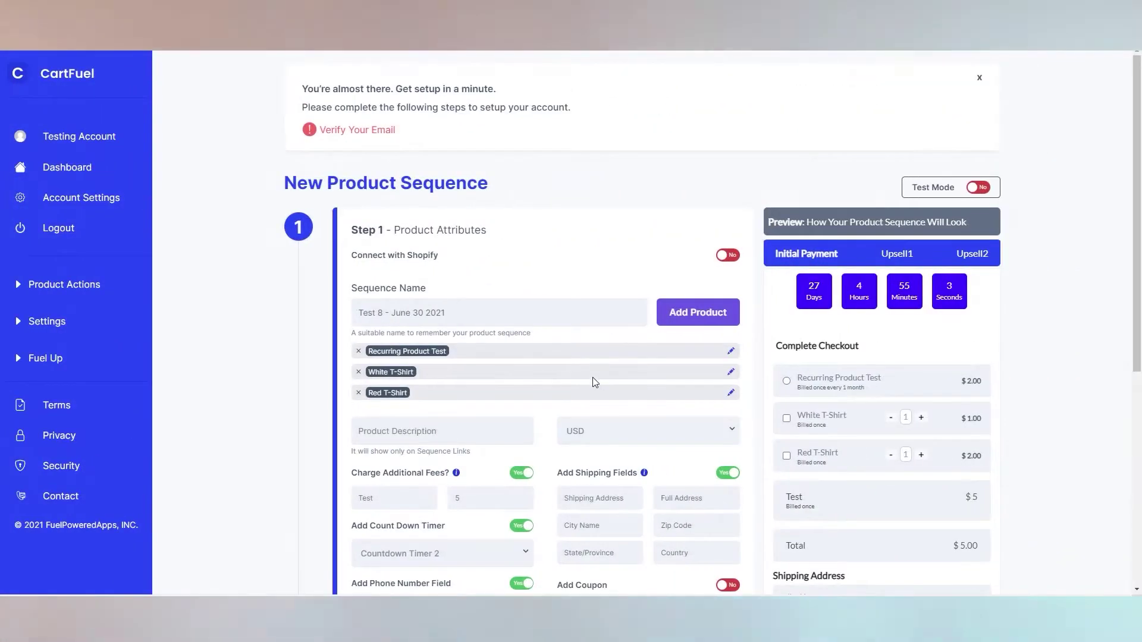
- Switch to CartFuel and look through the new product sequence's settings, its embed codes and the resulting checkout page
{"action": "scroll", "coordinate": [592, 377], "scroll_direction": "down", "scroll_amount": 2}
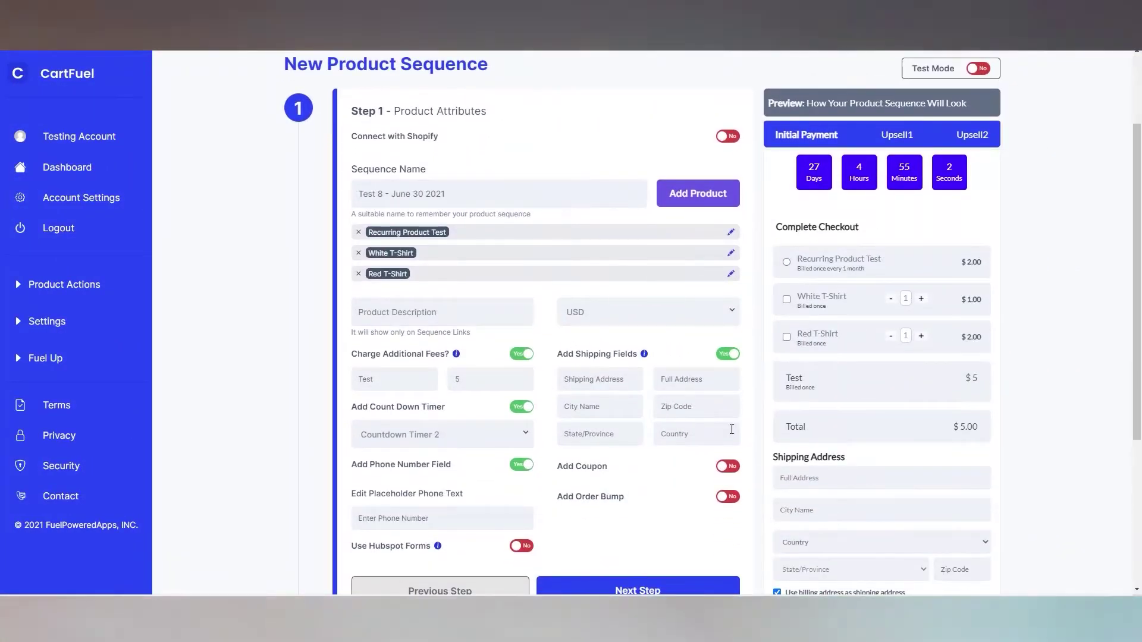
{"action": "scroll", "coordinate": [515, 419], "scroll_direction": "down", "scroll_amount": 2}
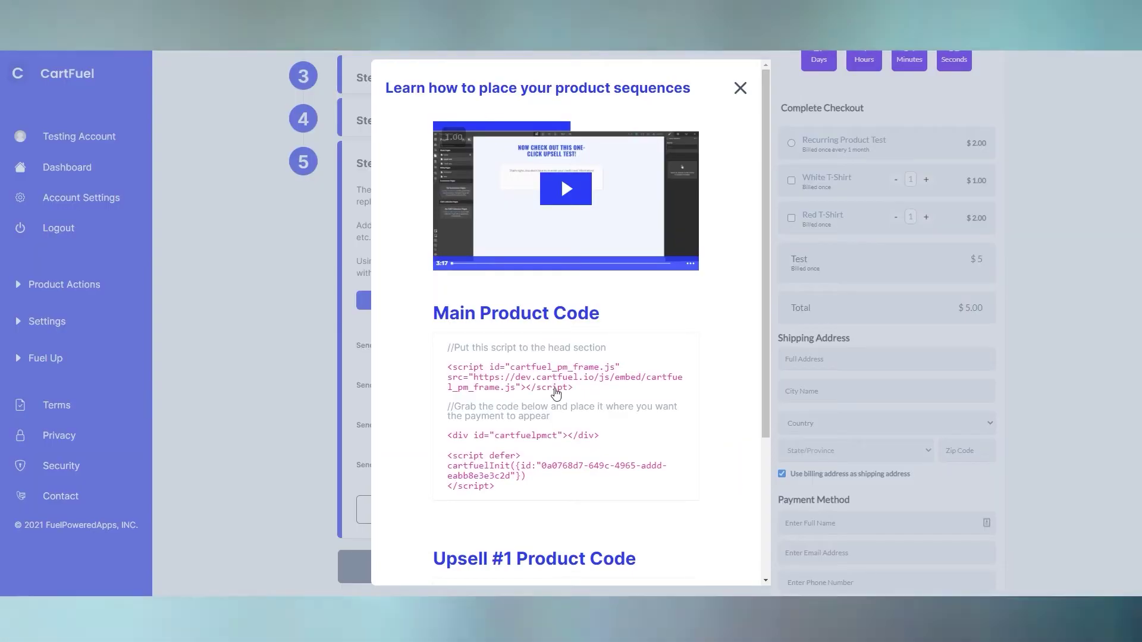
{"action": "scroll", "coordinate": [561, 465], "scroll_direction": "down", "scroll_amount": 1}
{"action": "scroll", "coordinate": [561, 466], "scroll_direction": "down", "scroll_amount": 2}
{"action": "left_click", "coordinate": [543, 530]}
{"action": "scroll", "coordinate": [543, 530], "scroll_direction": "up", "scroll_amount": 1}
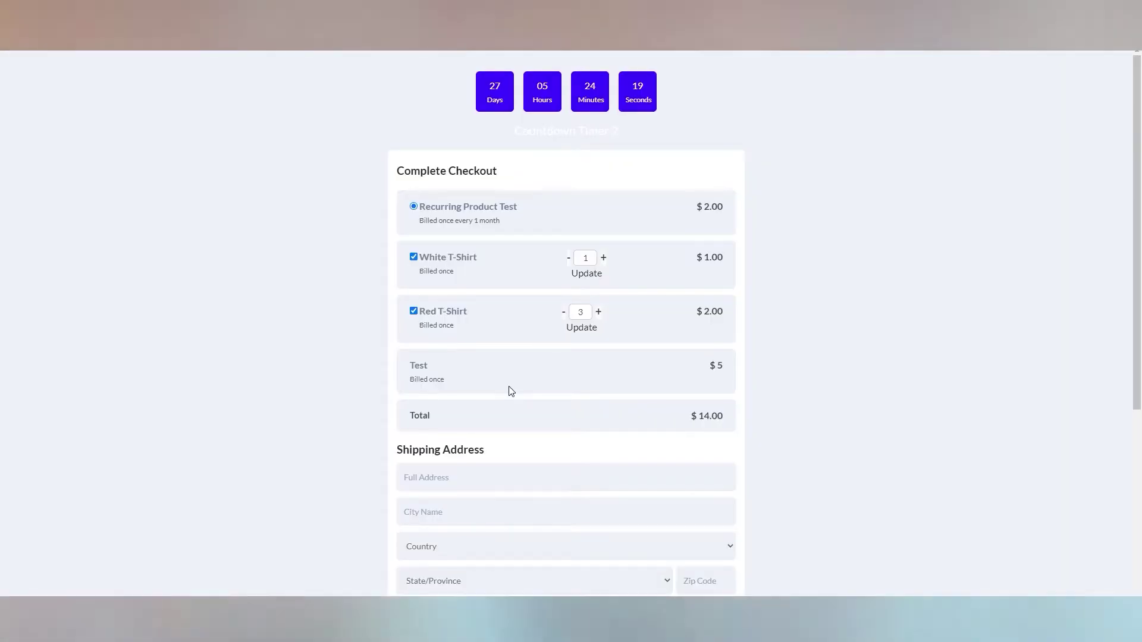
{"action": "scroll", "coordinate": [510, 390], "scroll_direction": "down", "scroll_amount": 2}
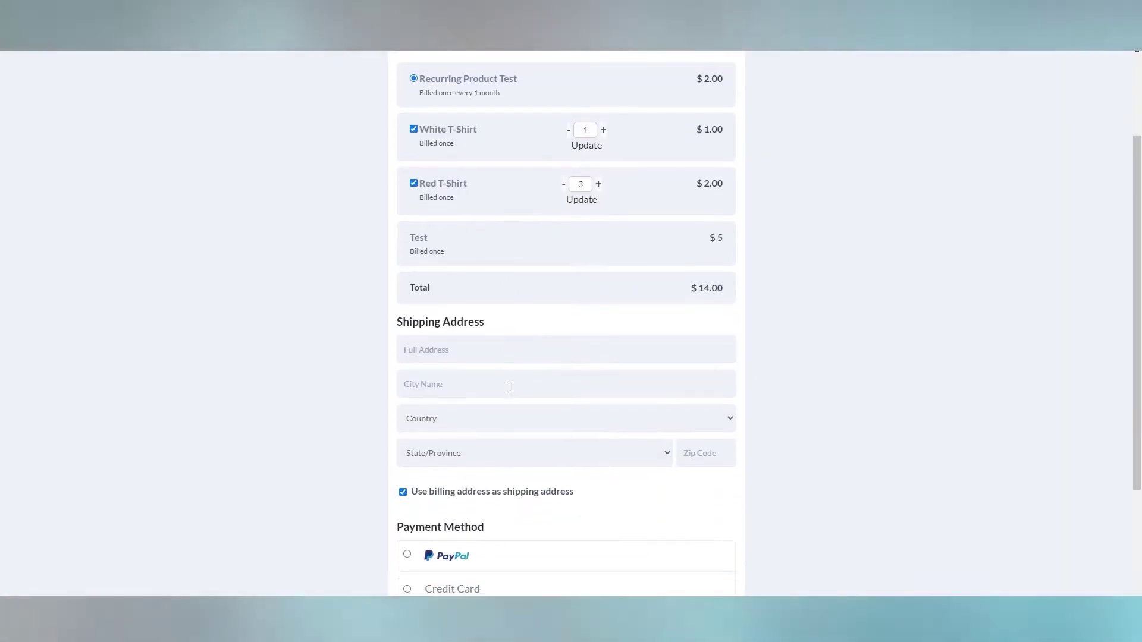
{"action": "scroll", "coordinate": [510, 390], "scroll_direction": "down", "scroll_amount": 2}
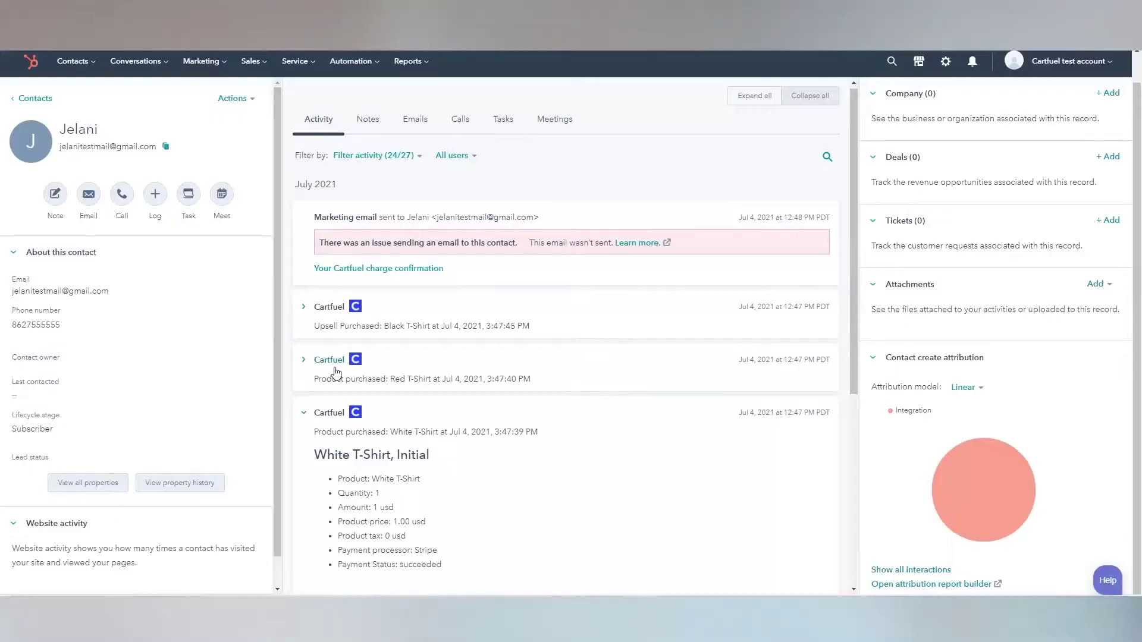
- Expand the Red T-Shirt and Black T-Shirt purchase activities on the HubSpot contact record and review the Cartfuel purchase details
{"action": "left_click", "coordinate": [336, 370]}
{"action": "left_click", "coordinate": [337, 307]}
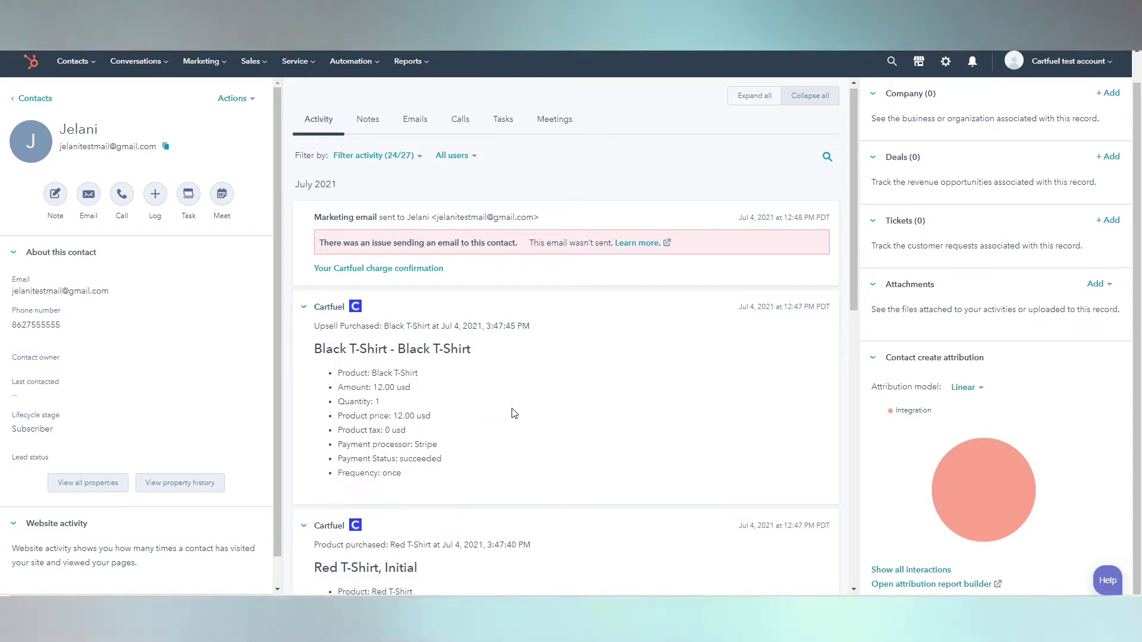
{"action": "scroll", "coordinate": [509, 412], "scroll_direction": "down", "scroll_amount": 4}
{"action": "scroll", "coordinate": [511, 416], "scroll_direction": "down", "scroll_amount": 4}
{"action": "scroll", "coordinate": [387, 403], "scroll_direction": "down", "scroll_amount": 3}
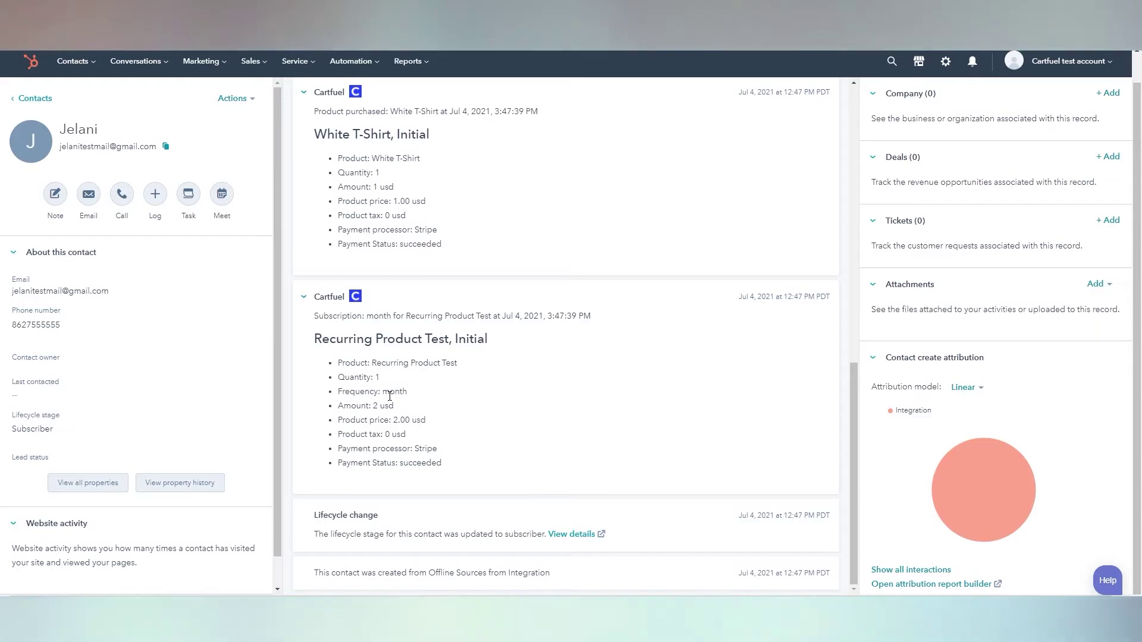
{"action": "scroll", "coordinate": [390, 395], "scroll_direction": "up", "scroll_amount": 3}
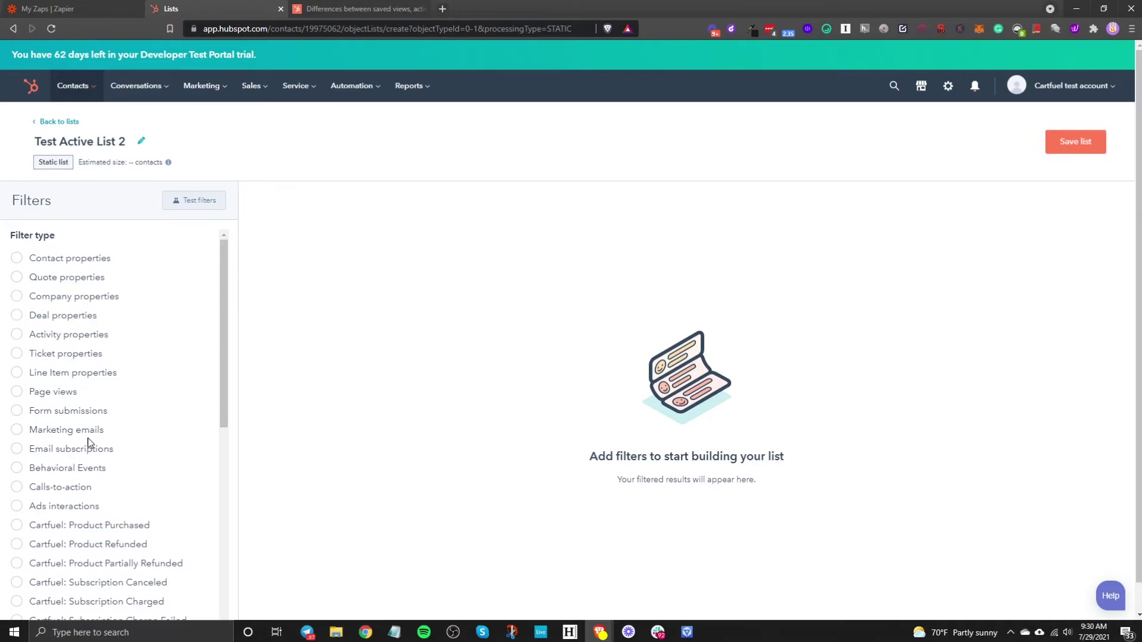
- Look through the static list's filter types and choose the Cartfuel: Product Purchased event
{"action": "scroll", "coordinate": [103, 374], "scroll_direction": "down", "scroll_amount": 6}
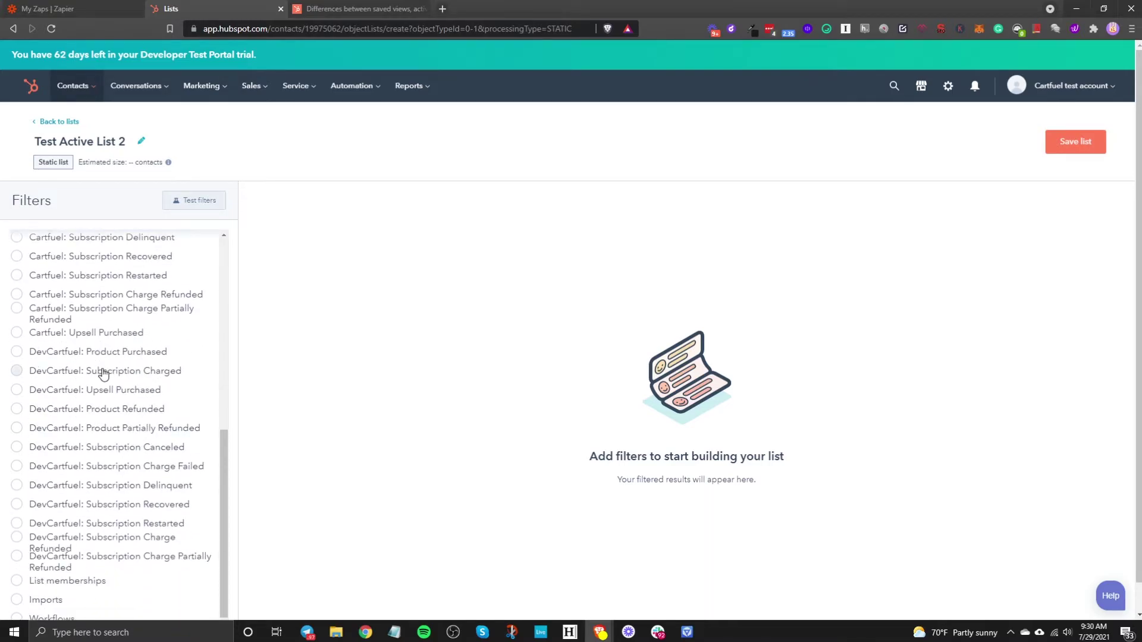
{"action": "scroll", "coordinate": [103, 374], "scroll_direction": "up", "scroll_amount": 5}
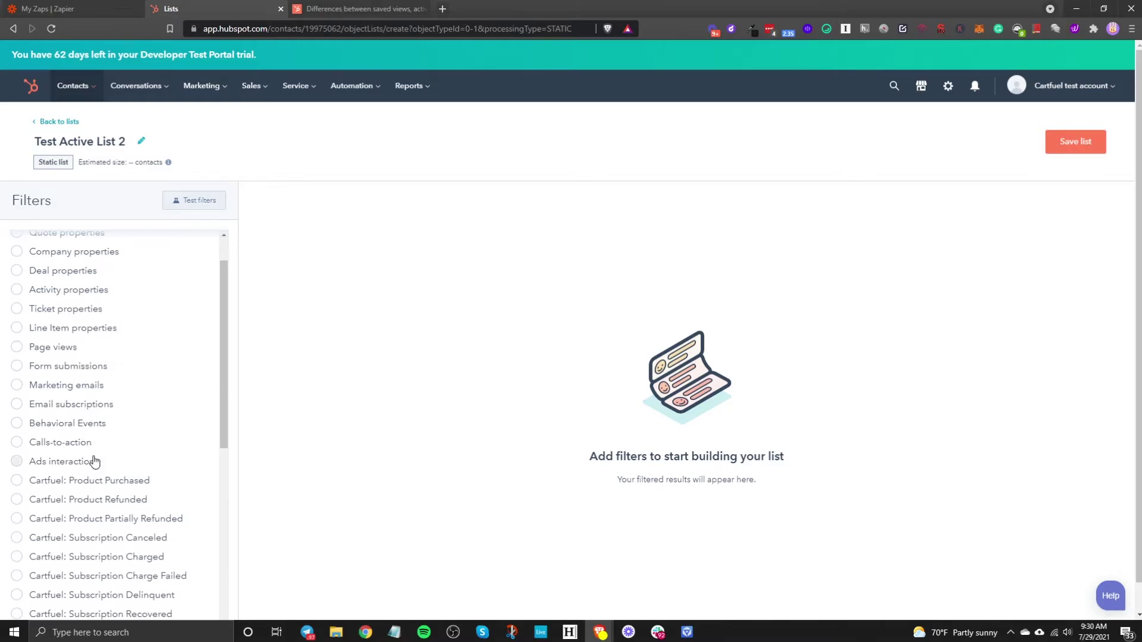
{"action": "scroll", "coordinate": [97, 464], "scroll_direction": "down", "scroll_amount": 5}
{"action": "scroll", "coordinate": [97, 467], "scroll_direction": "up", "scroll_amount": 4}
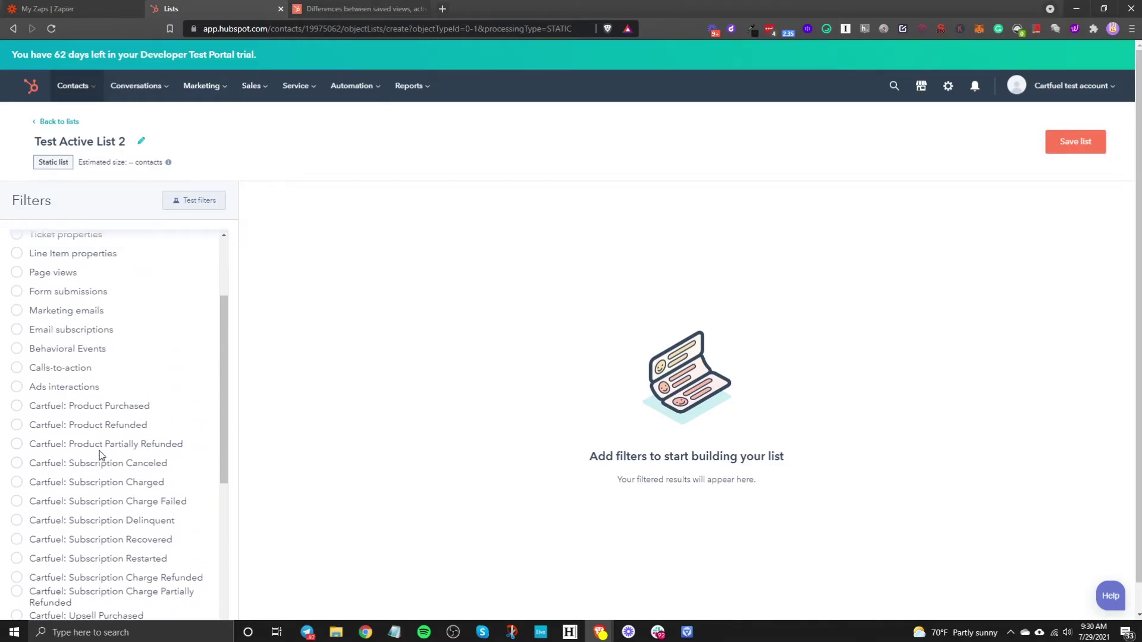
{"action": "scroll", "coordinate": [96, 426], "scroll_direction": "down", "scroll_amount": 4}
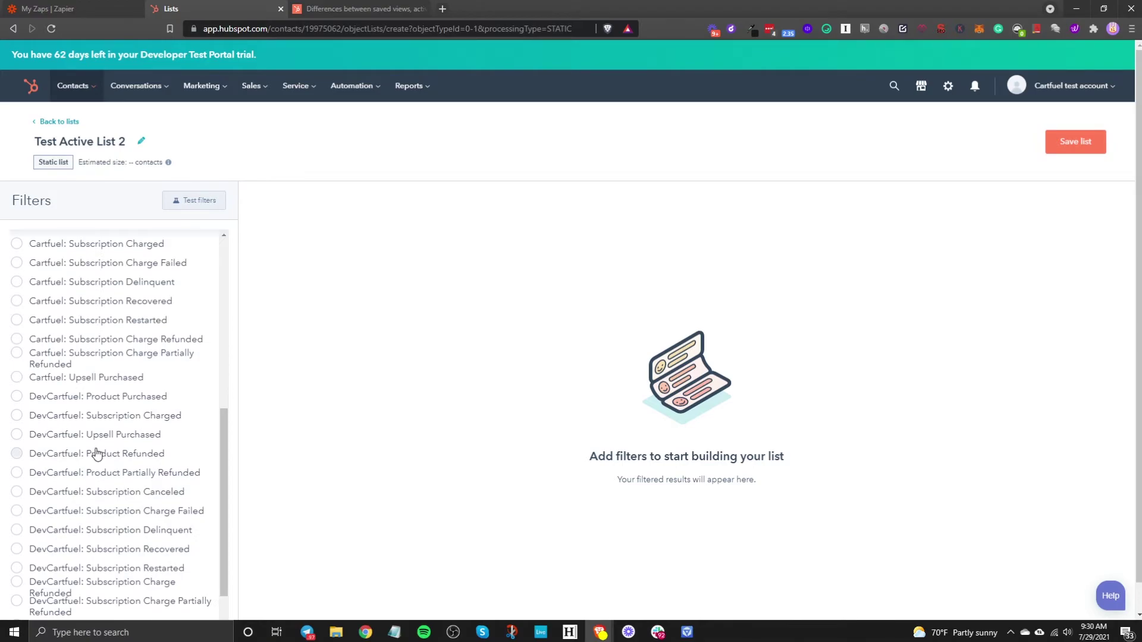
{"action": "scroll", "coordinate": [97, 417], "scroll_direction": "up", "scroll_amount": 2}
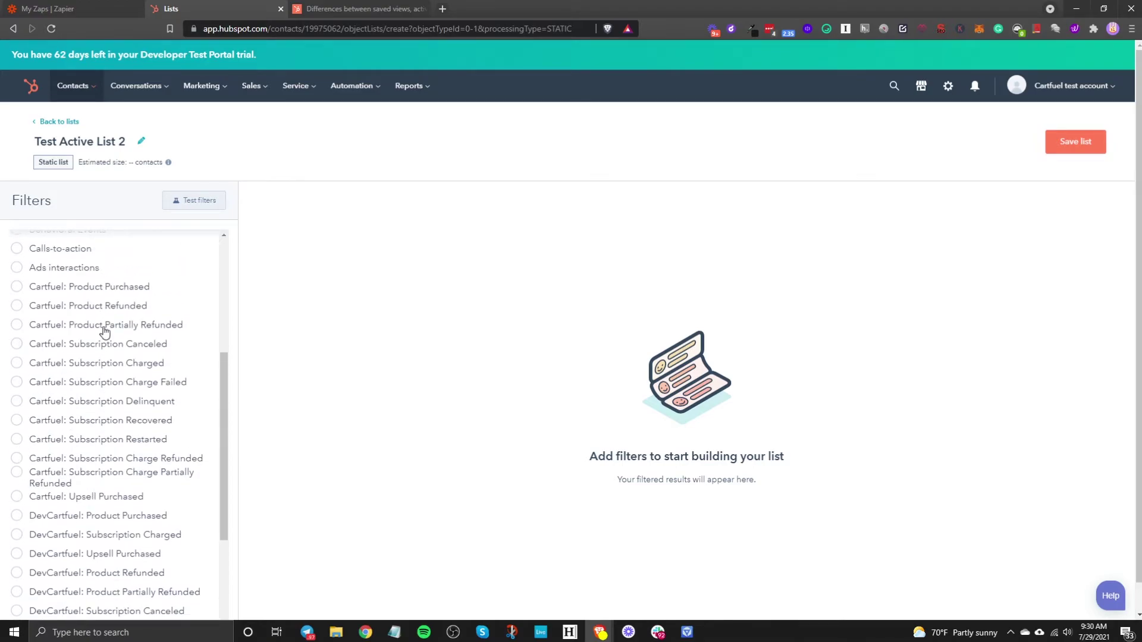
{"action": "left_click", "coordinate": [97, 288]}
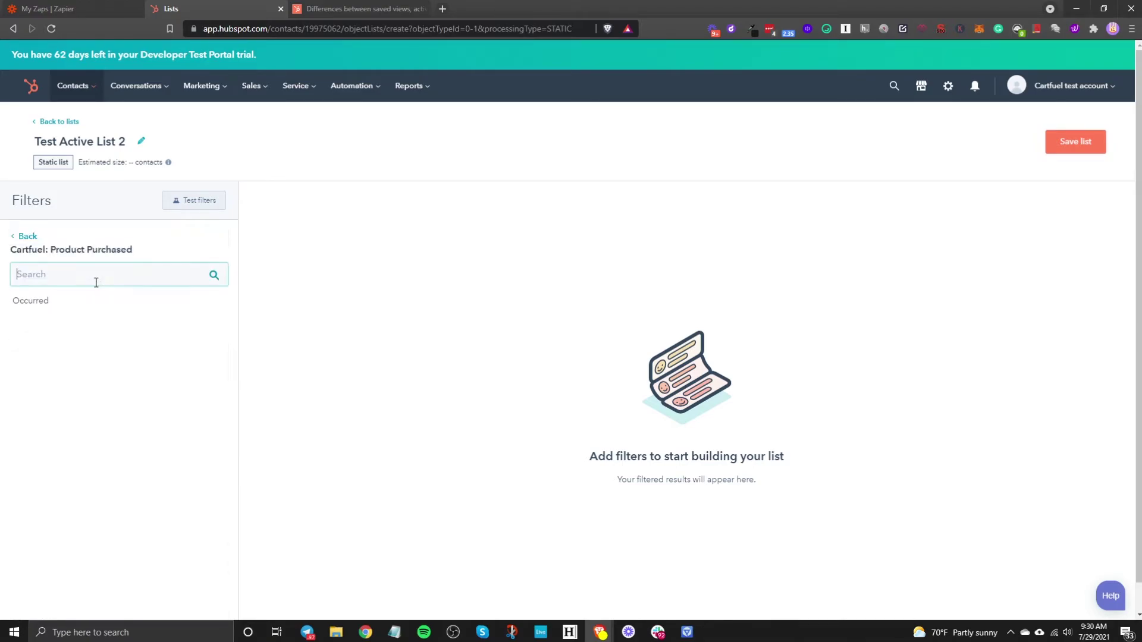
- Filter the list to contacts whose Cartfuel: Product Purchased event has a Product Name containing any of "book"
{"action": "left_click", "coordinate": [48, 300]}
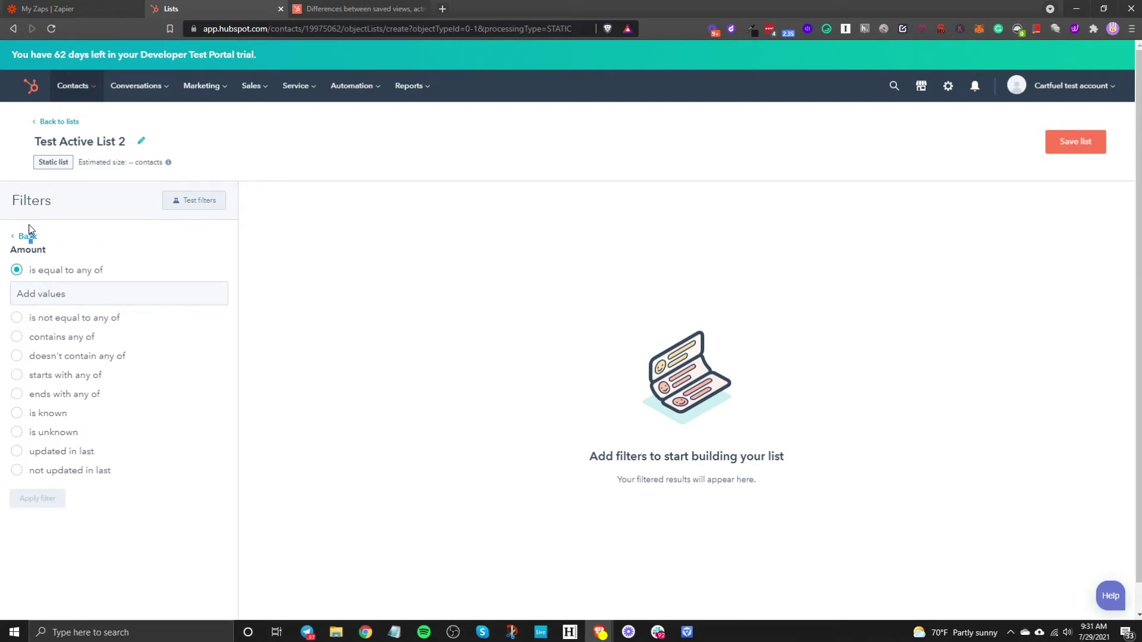
{"action": "left_click", "coordinate": [28, 237]}
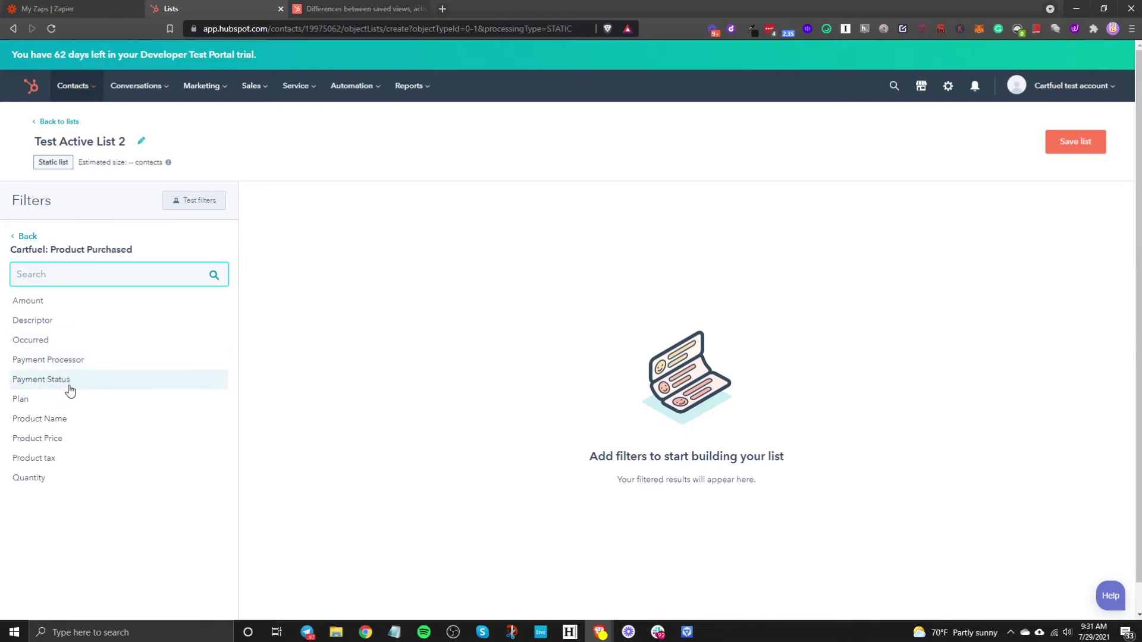
{"action": "left_click", "coordinate": [73, 429]}
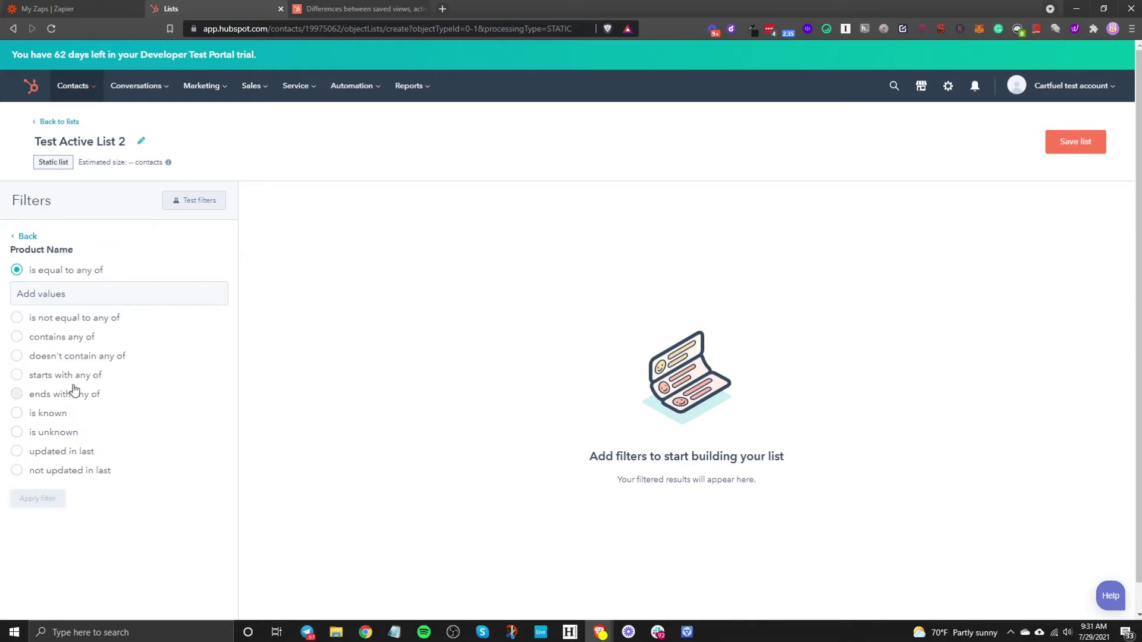
{"action": "left_click", "coordinate": [43, 336]}
{"action": "left_click", "coordinate": [56, 331]}
{"action": "type", "text": "book"}
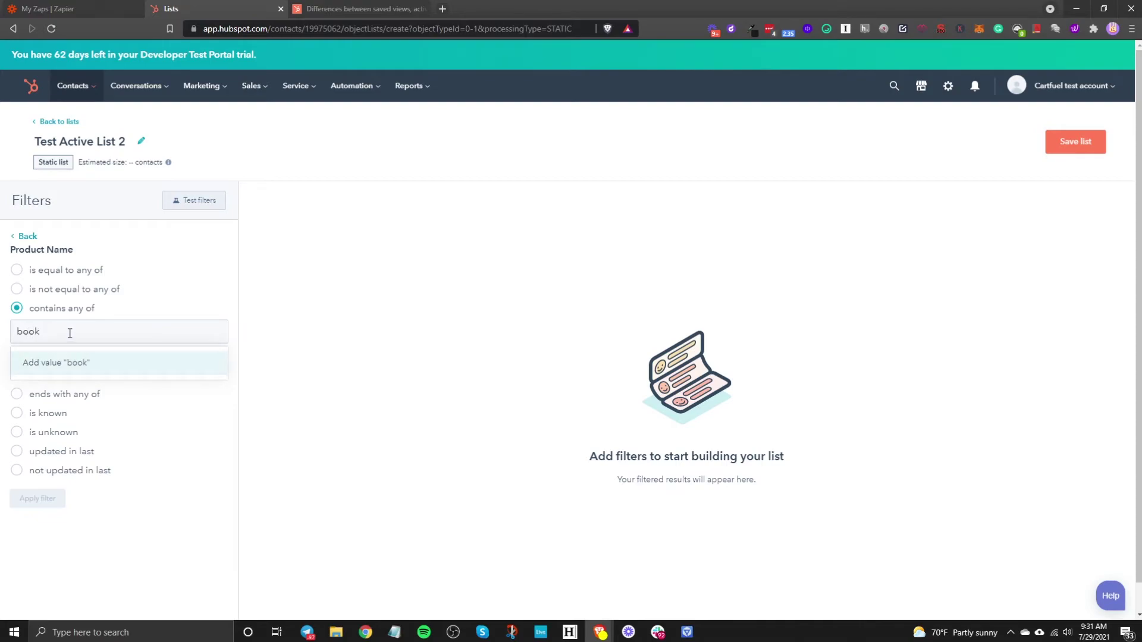
{"action": "left_click", "coordinate": [72, 362]}
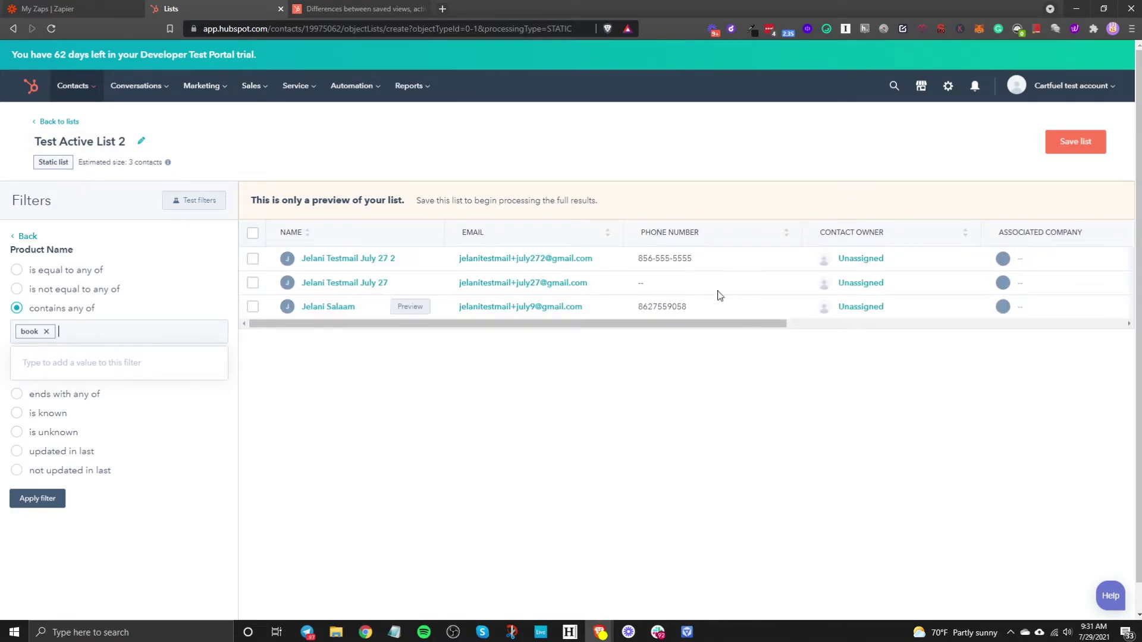
{"action": "left_click", "coordinate": [37, 499]}
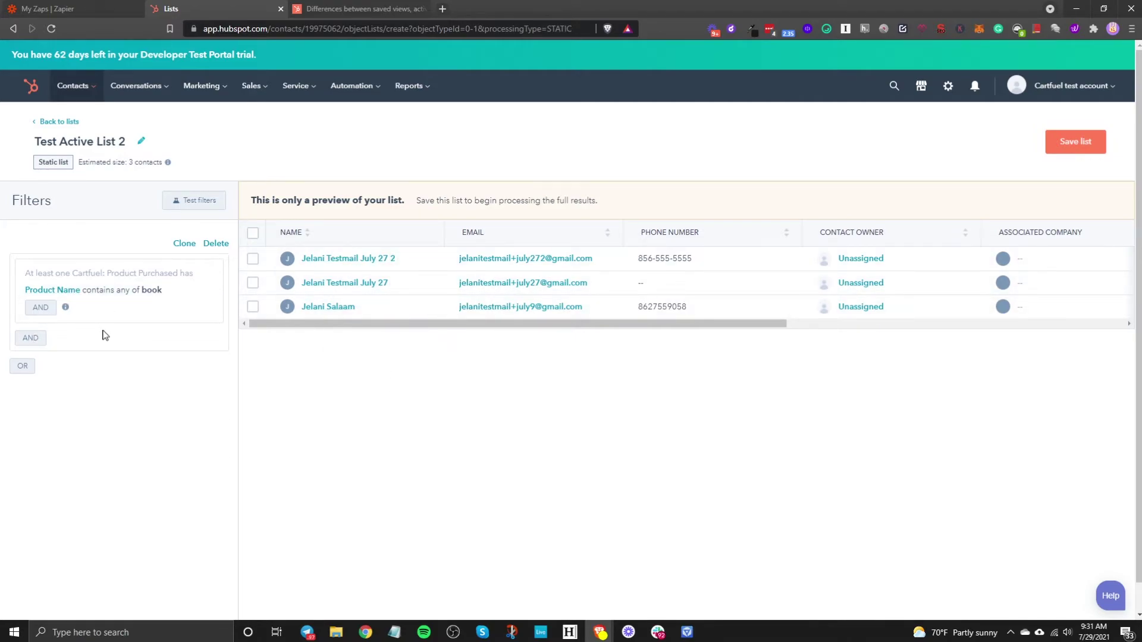
- Rename the list Test Static List 2 and save it
{"action": "mouse_move", "coordinate": [407, 262]}
{"action": "mouse_move", "coordinate": [642, 307]}
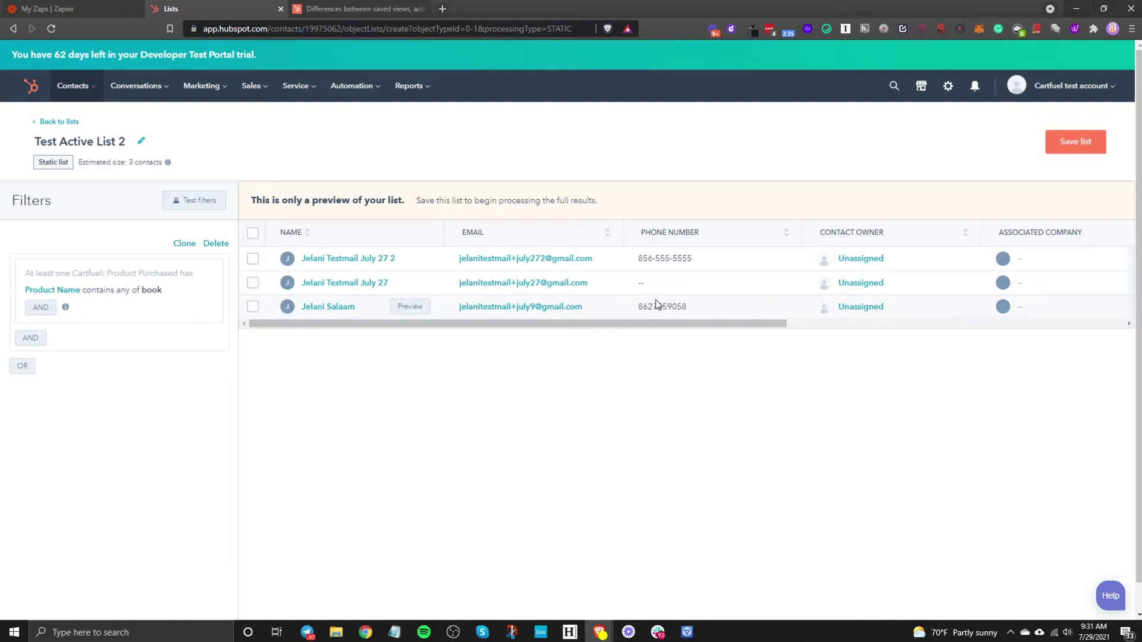
{"action": "left_click", "coordinate": [141, 143]}
{"action": "double_click", "coordinate": [74, 142]}
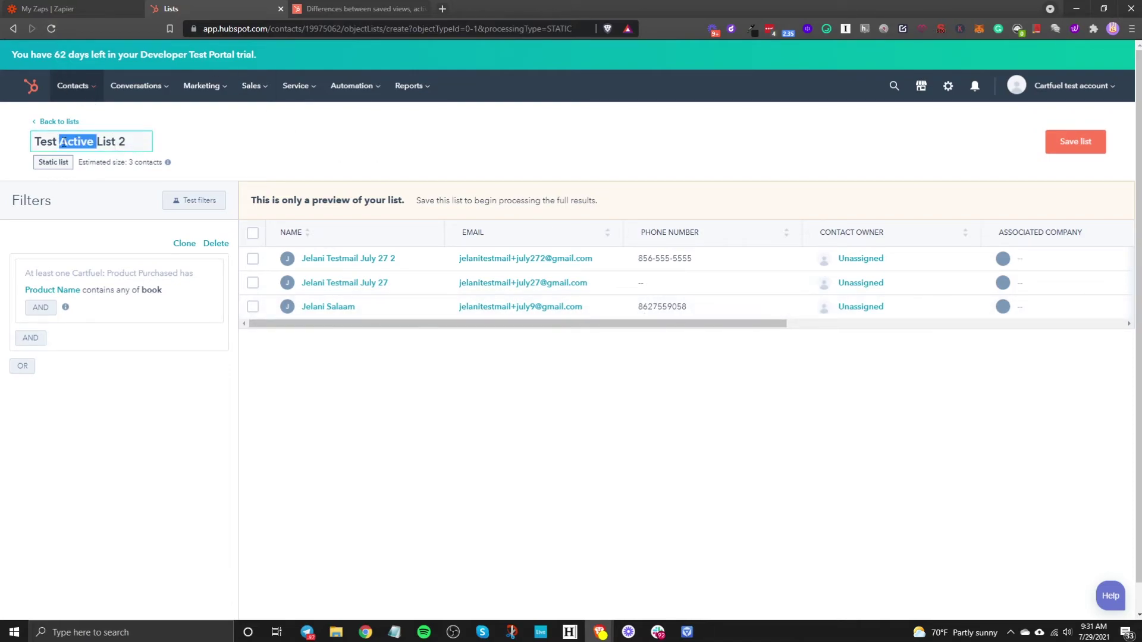
{"action": "type", "text": "Static"}
{"action": "left_click", "coordinate": [212, 142]}
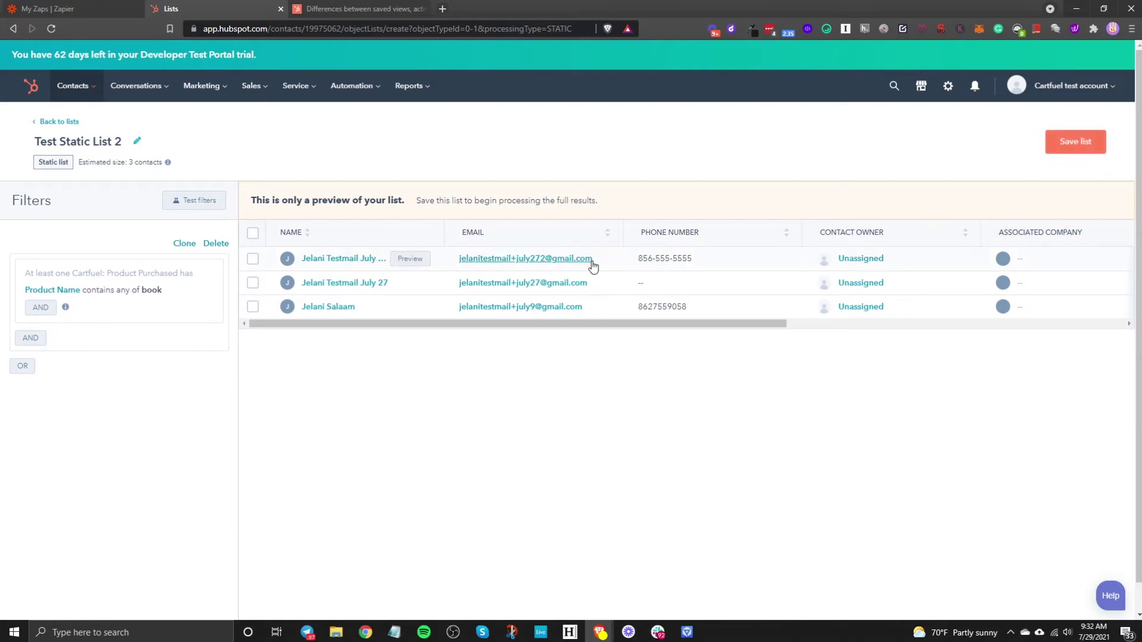
{"action": "left_click", "coordinate": [1088, 140]}
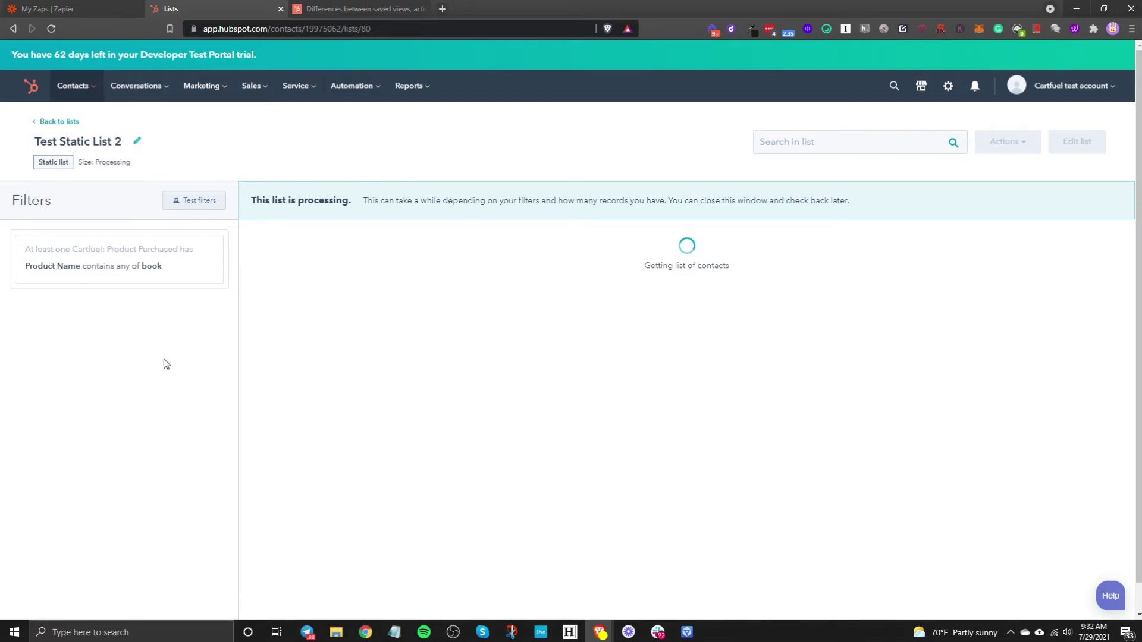
- Create another contact-based static list named Workflow Static List, without any filters
{"action": "left_click", "coordinate": [40, 121]}
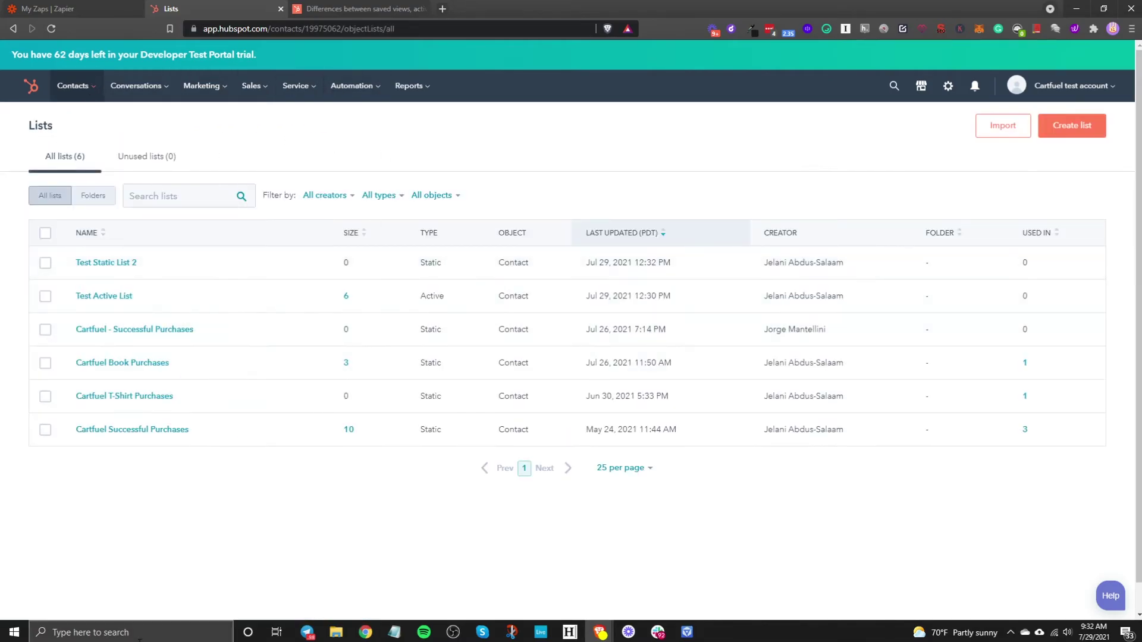
{"action": "left_click", "coordinate": [1079, 128]}
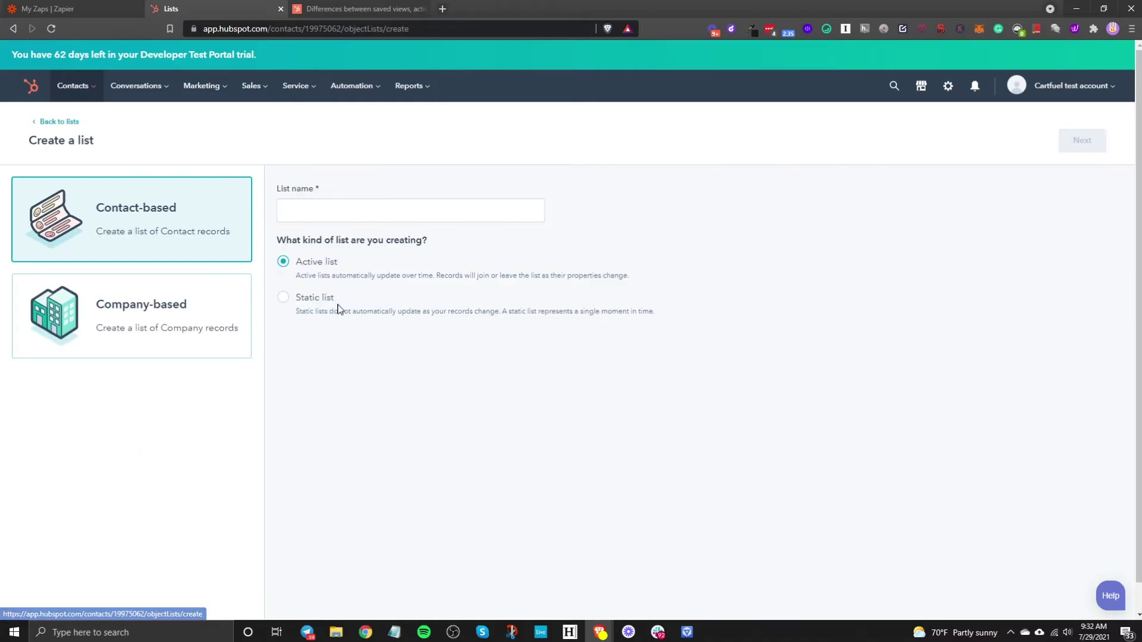
{"action": "left_click", "coordinate": [283, 296]}
{"action": "left_click", "coordinate": [324, 213]}
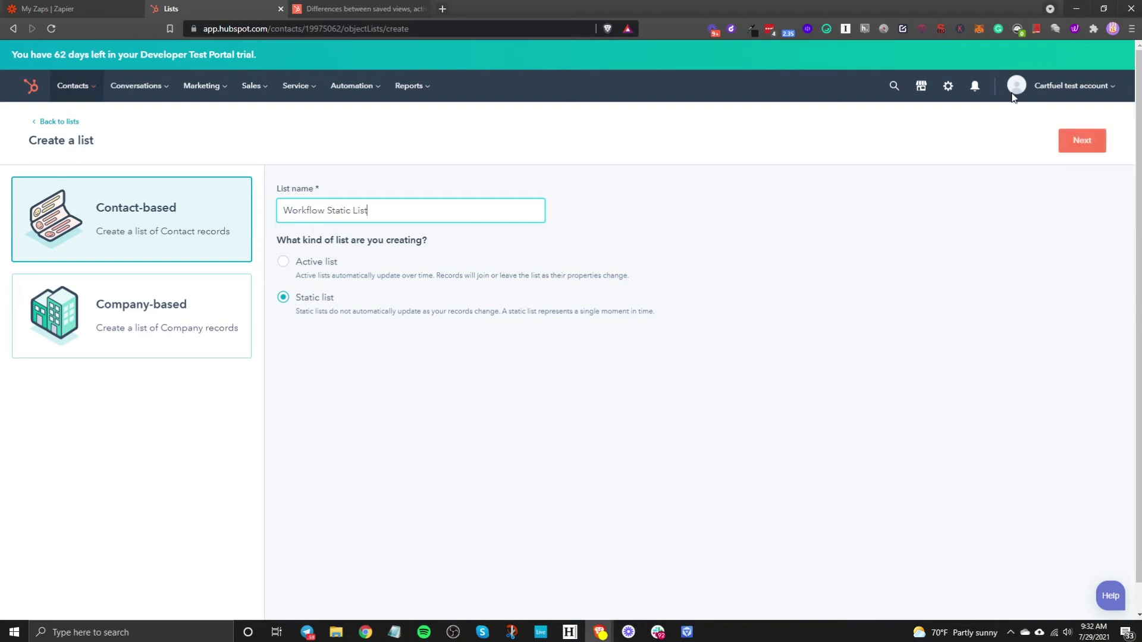
{"action": "left_click", "coordinate": [1097, 145]}
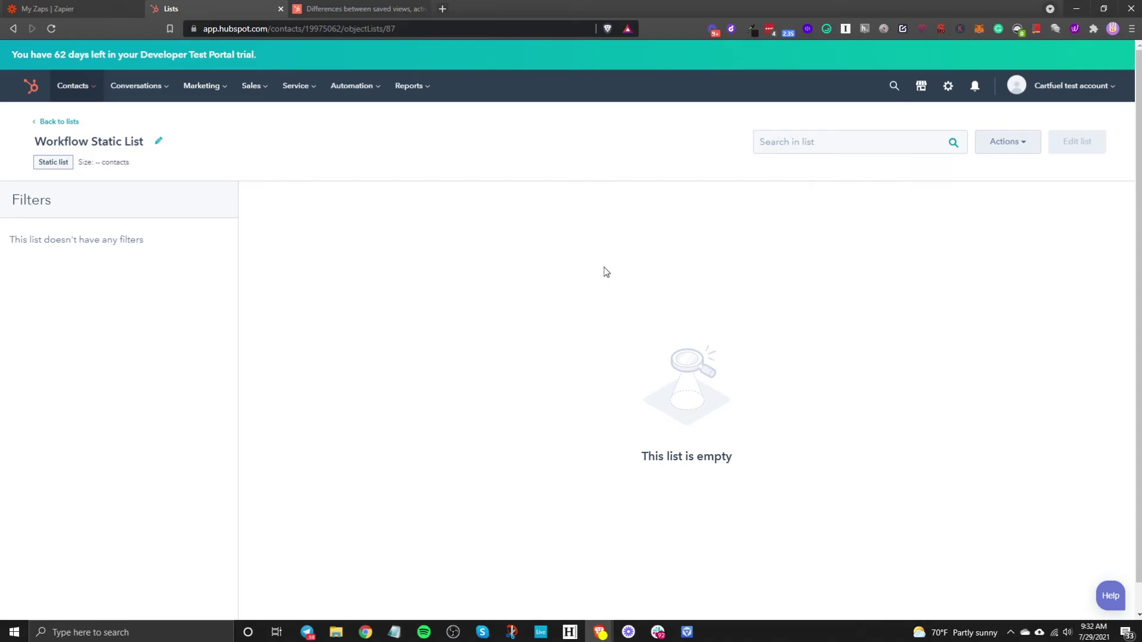
- Go to the workflows and open the Cartfuel - Book Post Purchase Sequence workflow
{"action": "left_click", "coordinate": [360, 89]}
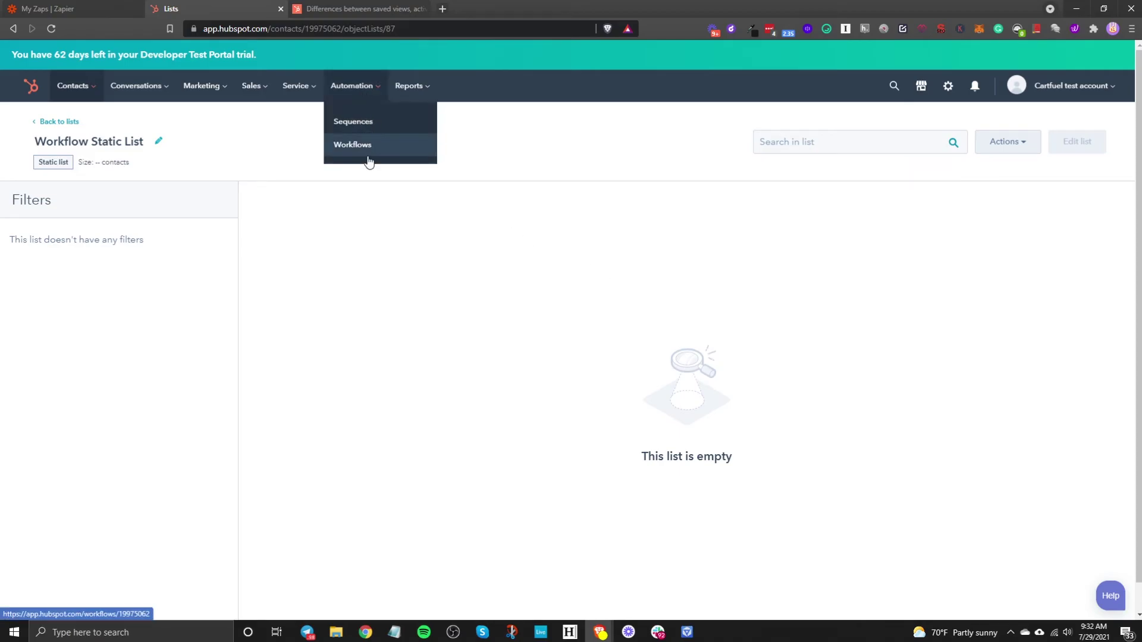
{"action": "left_click", "coordinate": [368, 154]}
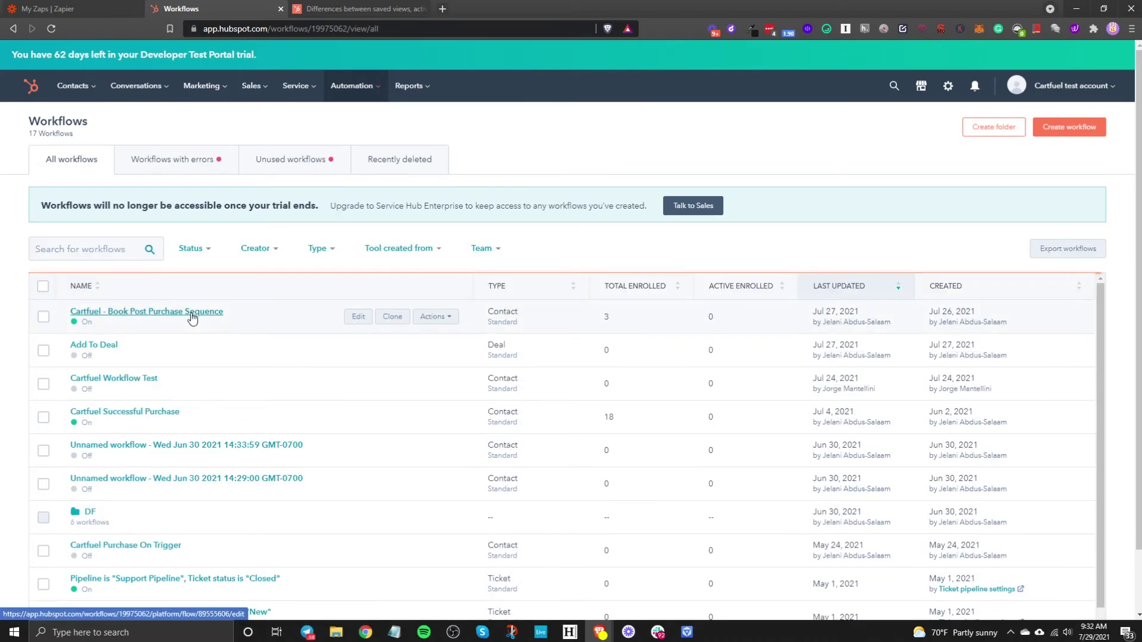
{"action": "left_click", "coordinate": [192, 317]}
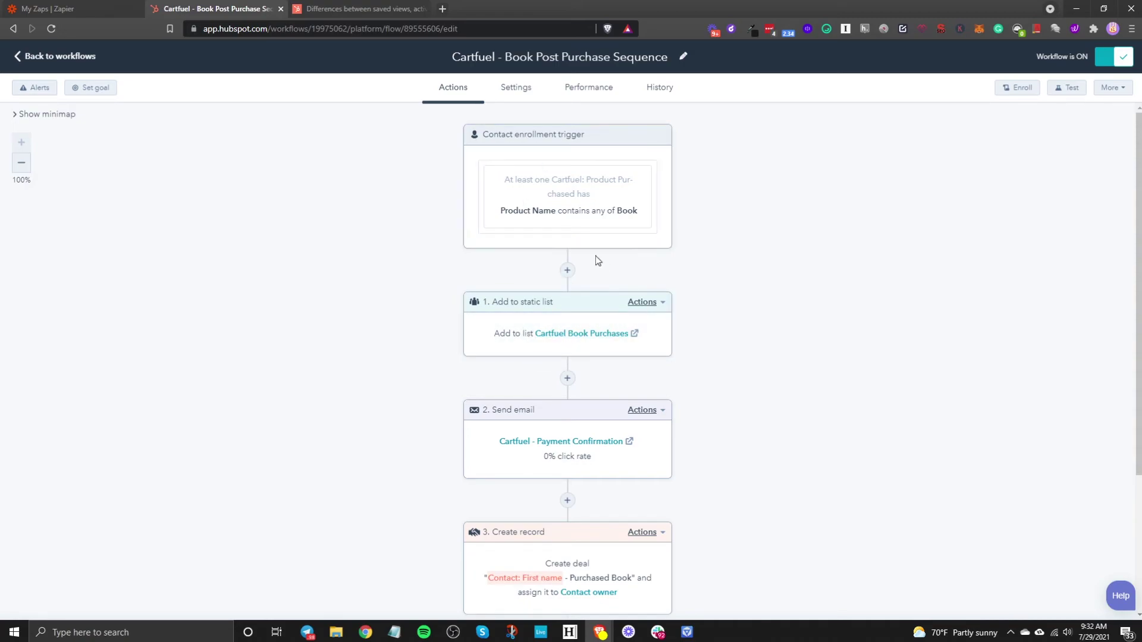
- Look through the actions that can be inserted after the enrollment trigger, including the list management ones, without adding any
{"action": "left_click", "coordinate": [570, 273]}
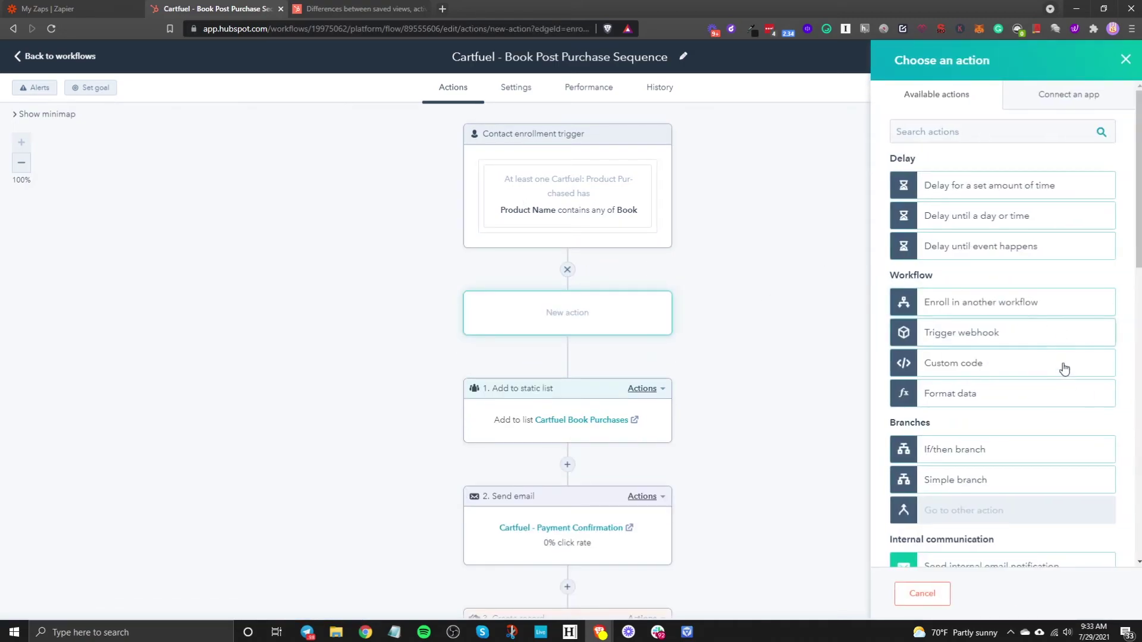
{"action": "scroll", "coordinate": [1039, 407], "scroll_direction": "down", "scroll_amount": 3}
{"action": "scroll", "coordinate": [1039, 406], "scroll_direction": "down", "scroll_amount": 3}
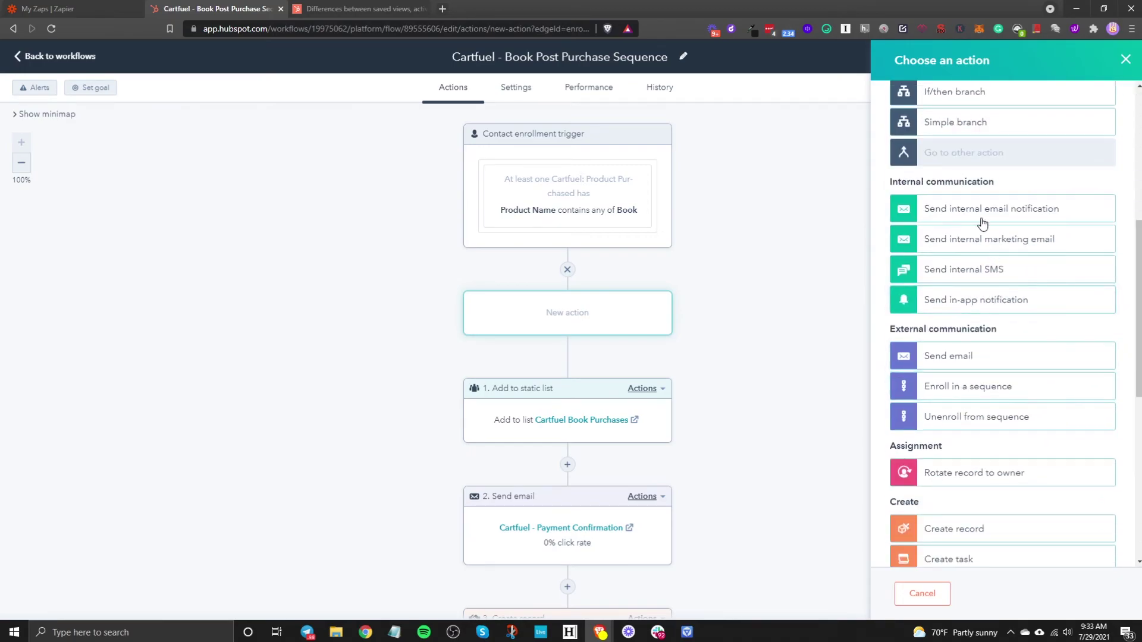
{"action": "scroll", "coordinate": [991, 373], "scroll_direction": "down", "scroll_amount": 4}
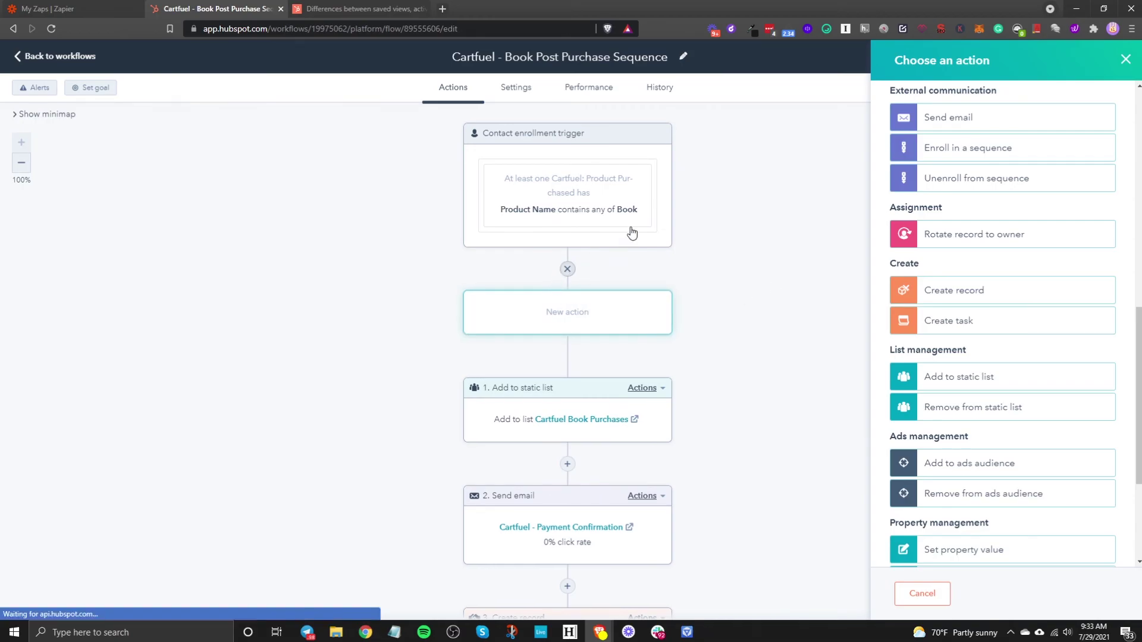
{"action": "left_click", "coordinate": [569, 270]}
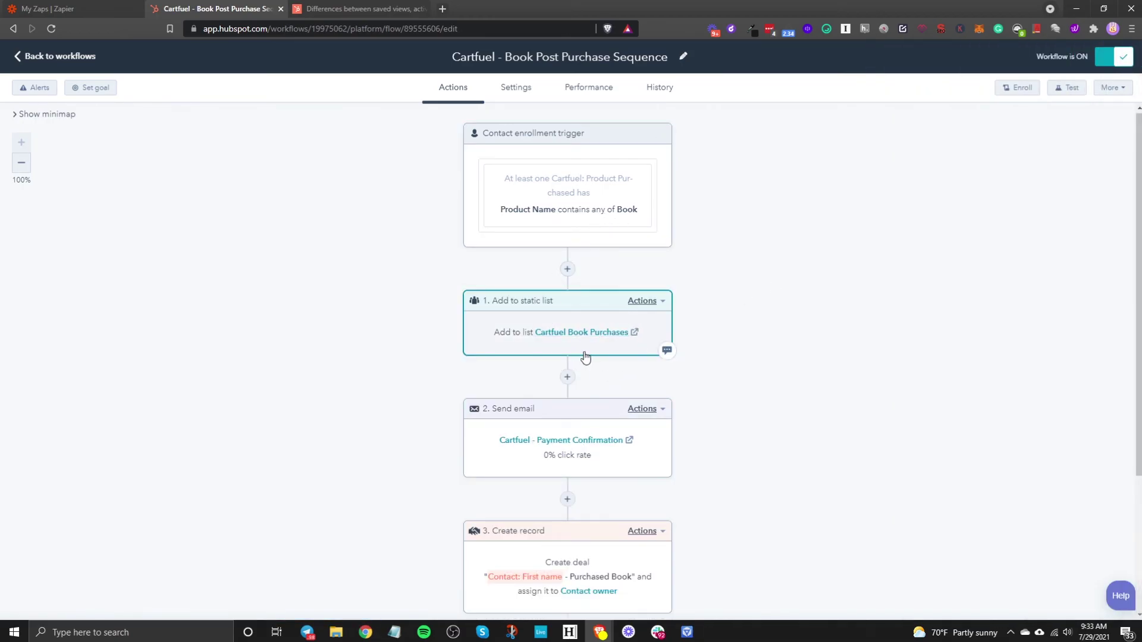